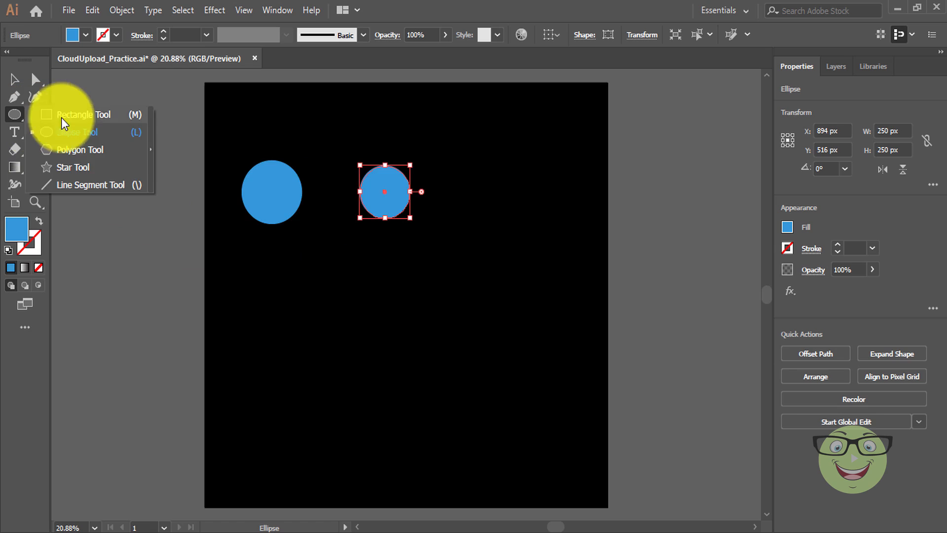
Draw a 500 × 200 px blue rectangle below the two circles.
{"action": "left_click", "coordinate": [110, 119]}
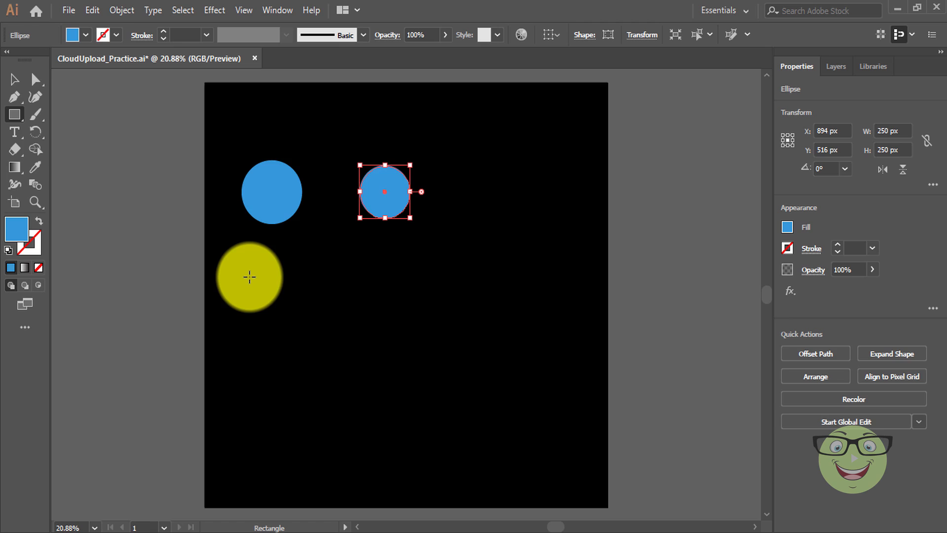
{"action": "left_click", "coordinate": [250, 277]}
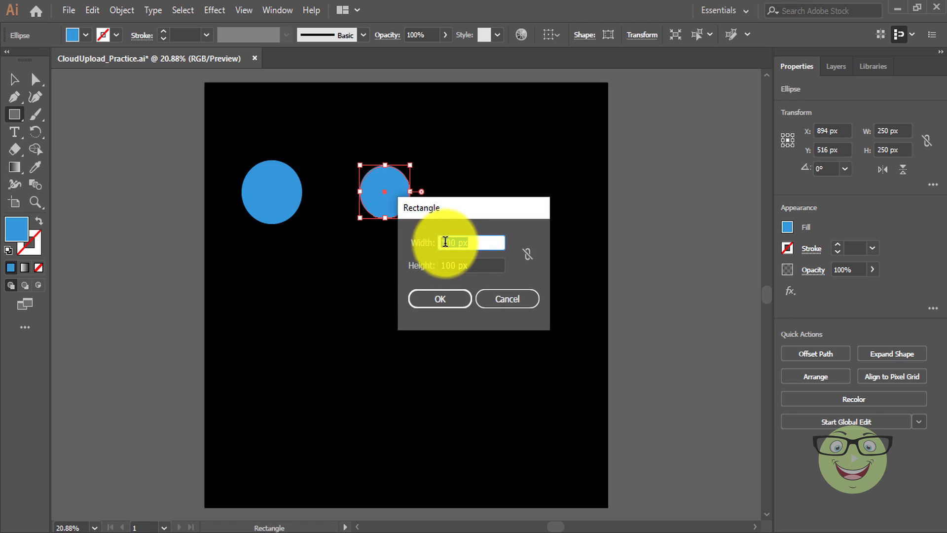
{"action": "type", "text": "500 px"}
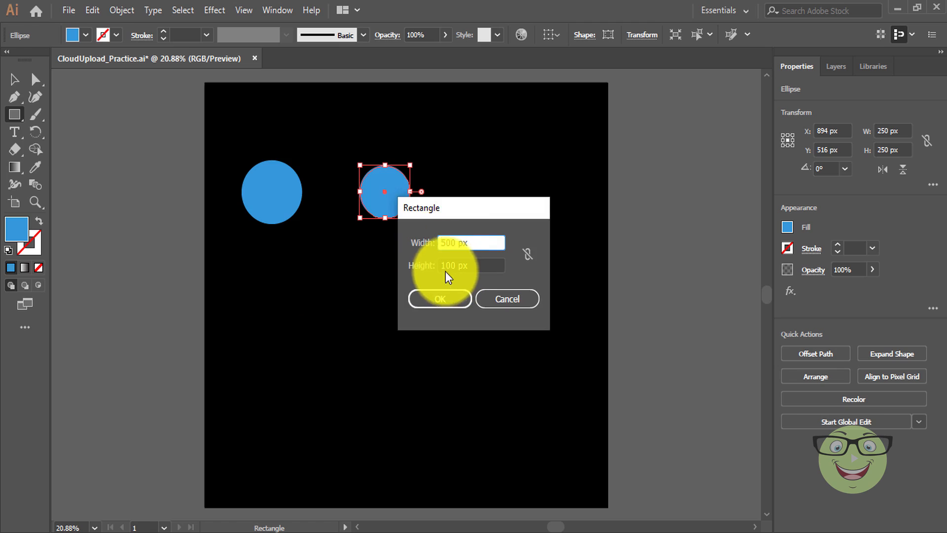
{"action": "left_click_drag", "start_coordinate": [445, 266], "coordinate": [439, 268]}
{"action": "type", "text": "2"}
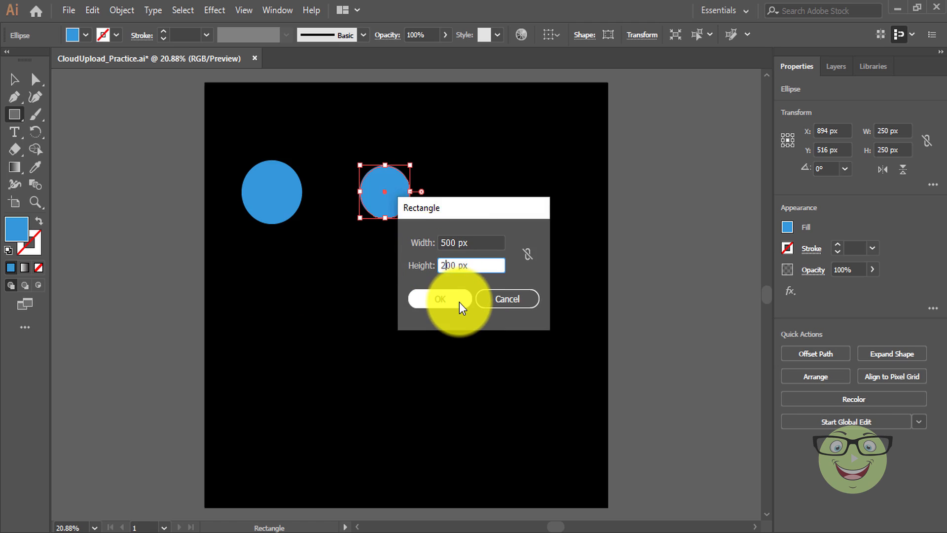
{"action": "left_click", "coordinate": [460, 302]}
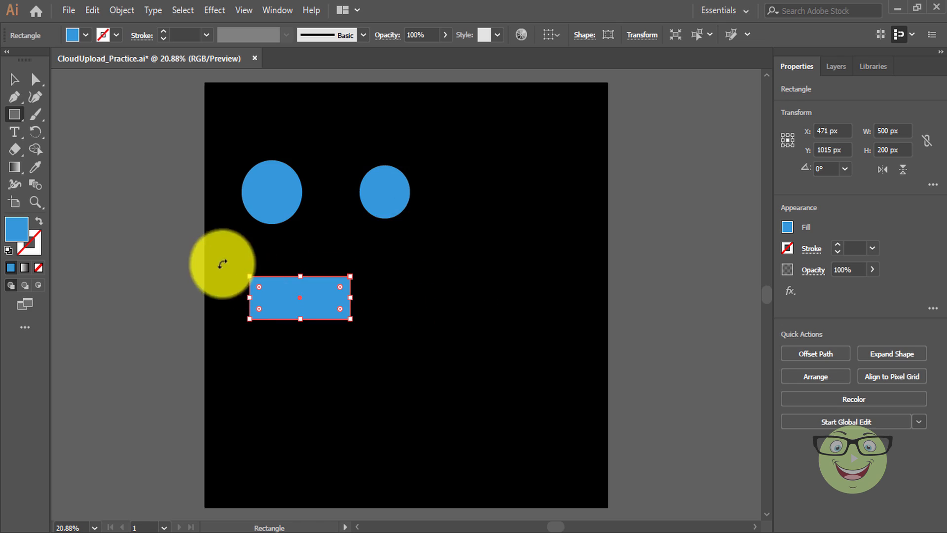
{"action": "left_click", "coordinate": [19, 84]}
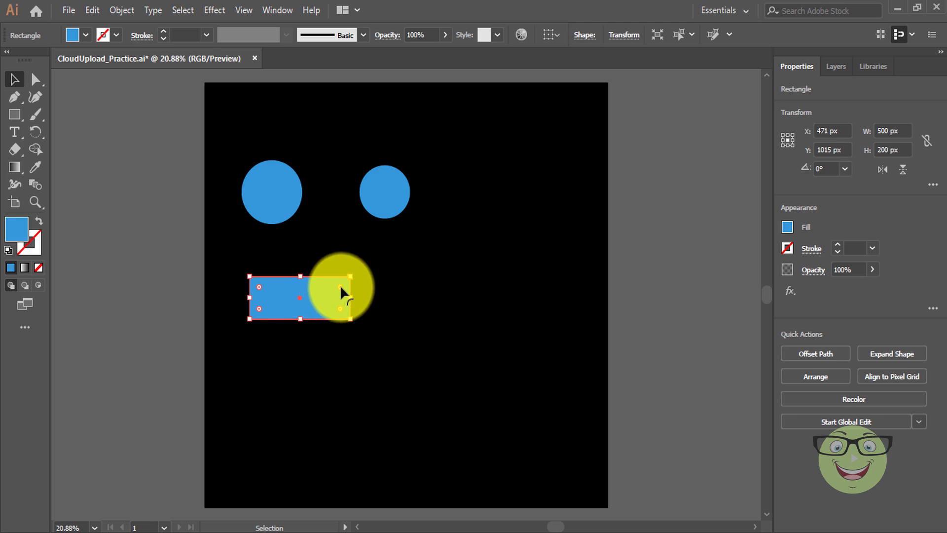
Round the rectangle's corners fully into a pill and line it up with both circles in a top row.
{"action": "left_click_drag", "start_coordinate": [339, 285], "coordinate": [311, 297]}
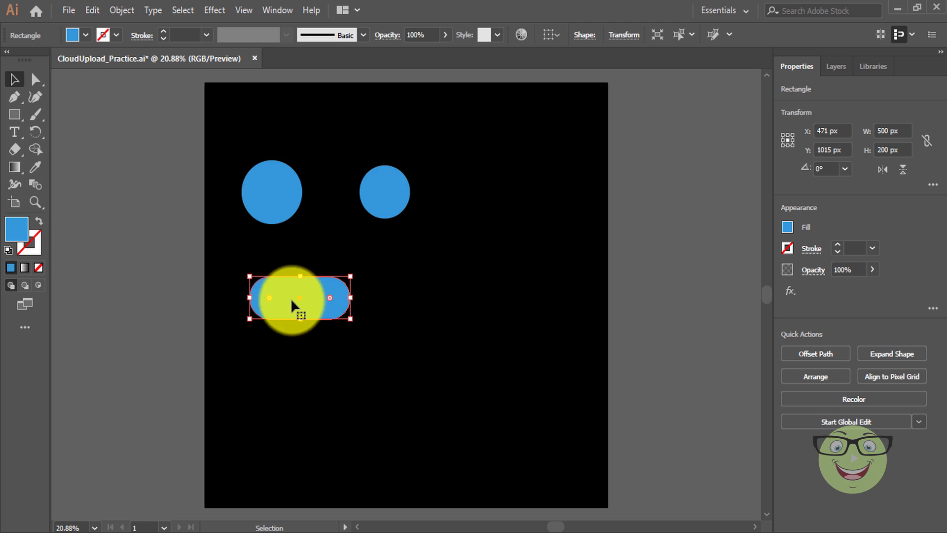
{"action": "left_click_drag", "start_coordinate": [295, 298], "coordinate": [466, 184]}
{"action": "left_click_drag", "start_coordinate": [387, 193], "coordinate": [365, 174]}
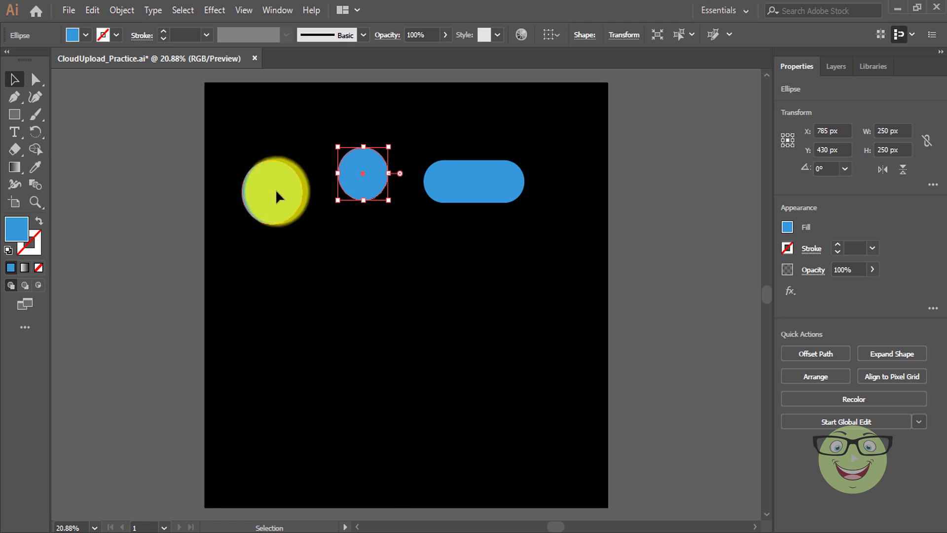
Align the large circle with the row, then stack copies of the pill and both circles lower down.
{"action": "left_click_drag", "start_coordinate": [275, 188], "coordinate": [279, 170]}
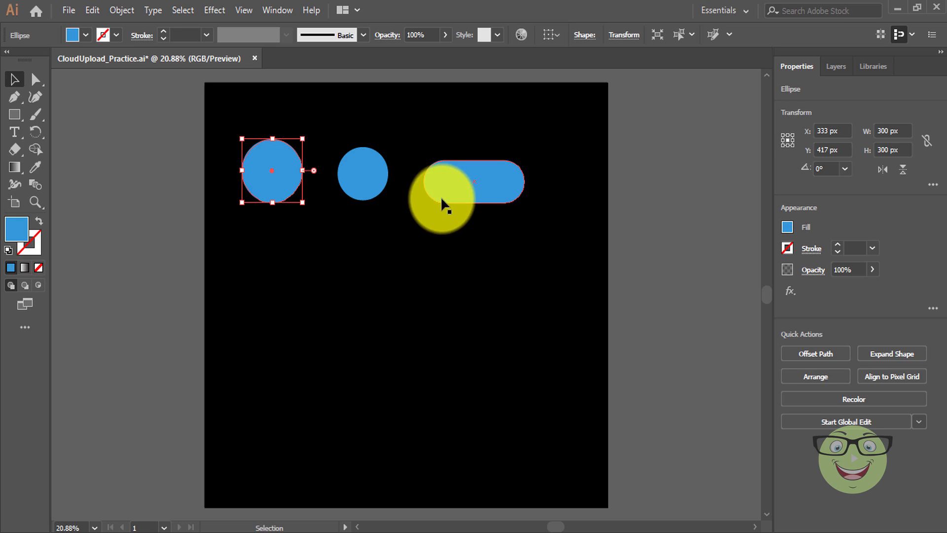
{"action": "left_click", "coordinate": [504, 192]}
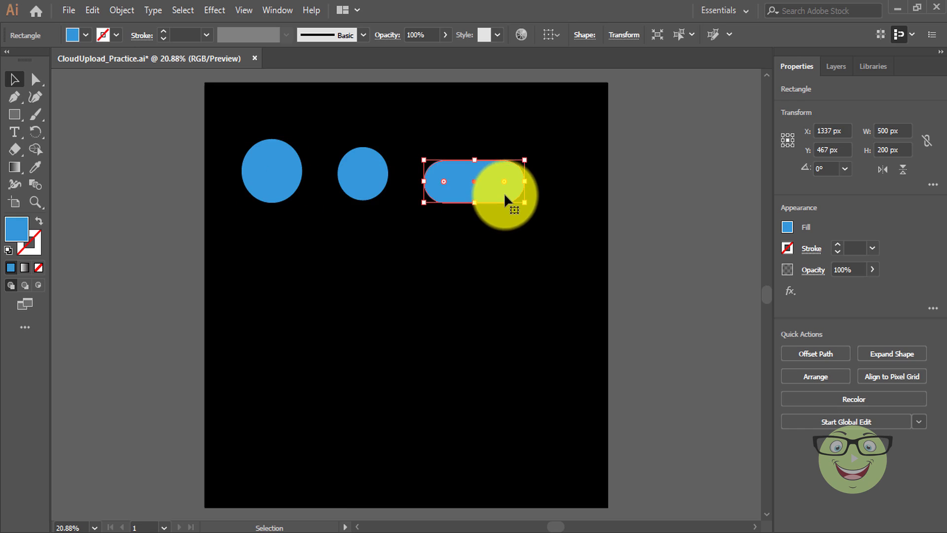
{"action": "left_click_drag", "start_coordinate": [505, 201], "coordinate": [432, 359]}
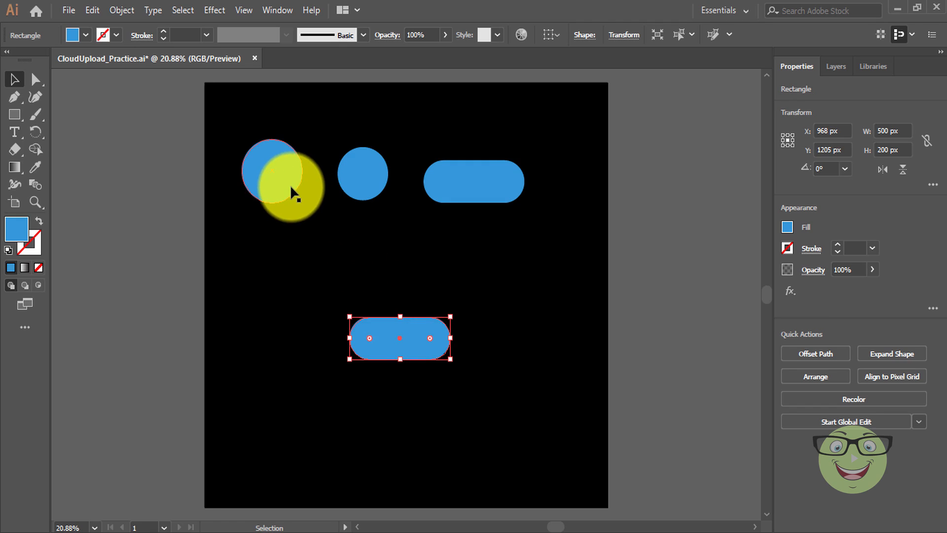
{"action": "left_click_drag", "start_coordinate": [291, 187], "coordinate": [423, 348]}
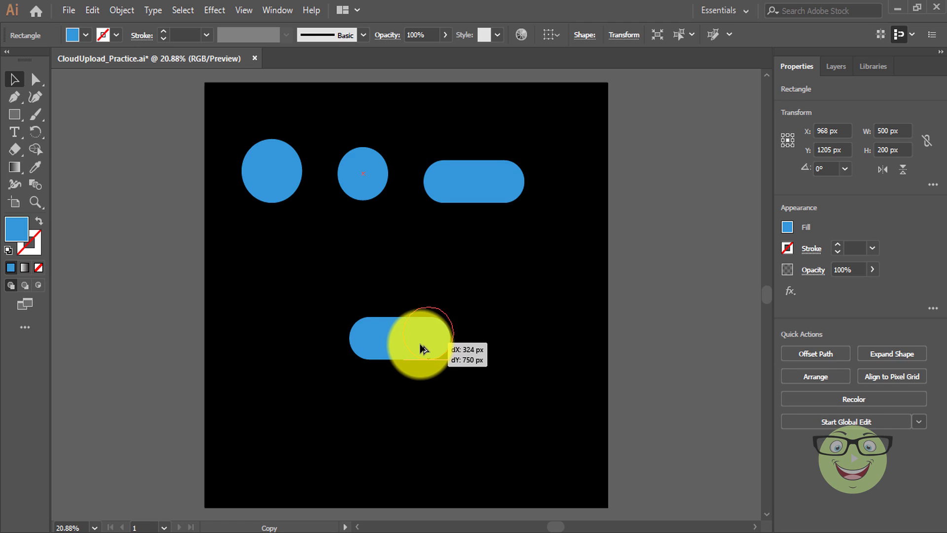
{"action": "left_click_drag", "start_coordinate": [421, 344], "coordinate": [419, 341]}
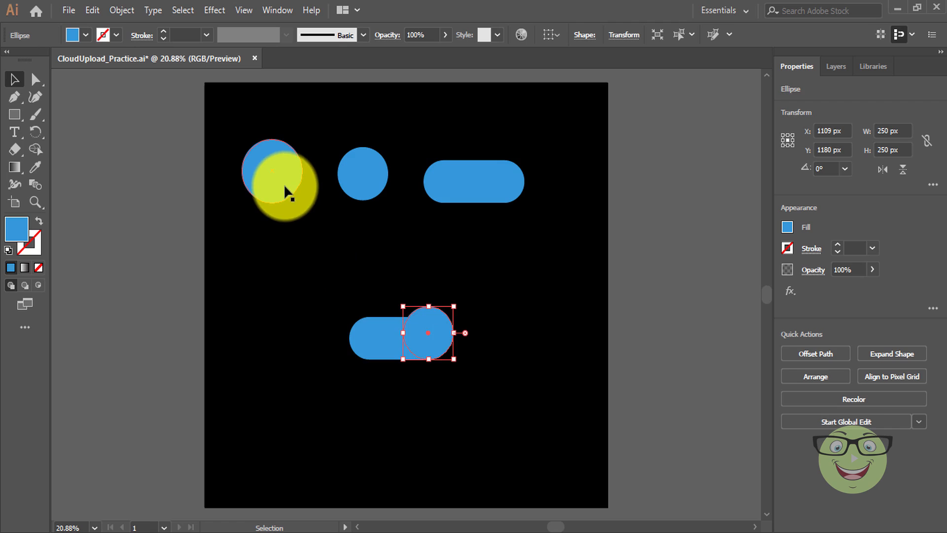
{"action": "left_click_drag", "start_coordinate": [283, 184], "coordinate": [407, 323]}
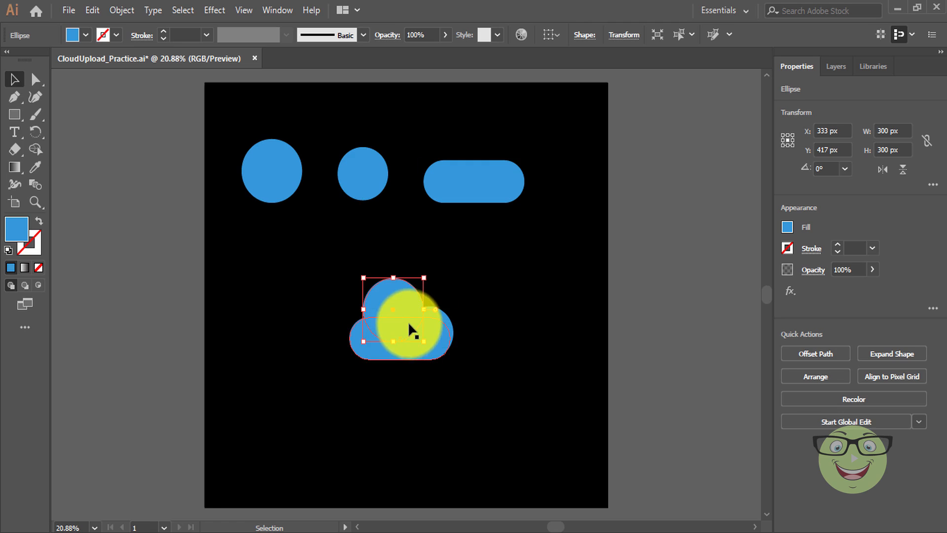
Shift the cloud's large top circle slightly right and zoom in on the cloud.
{"action": "left_click", "coordinate": [467, 283]}
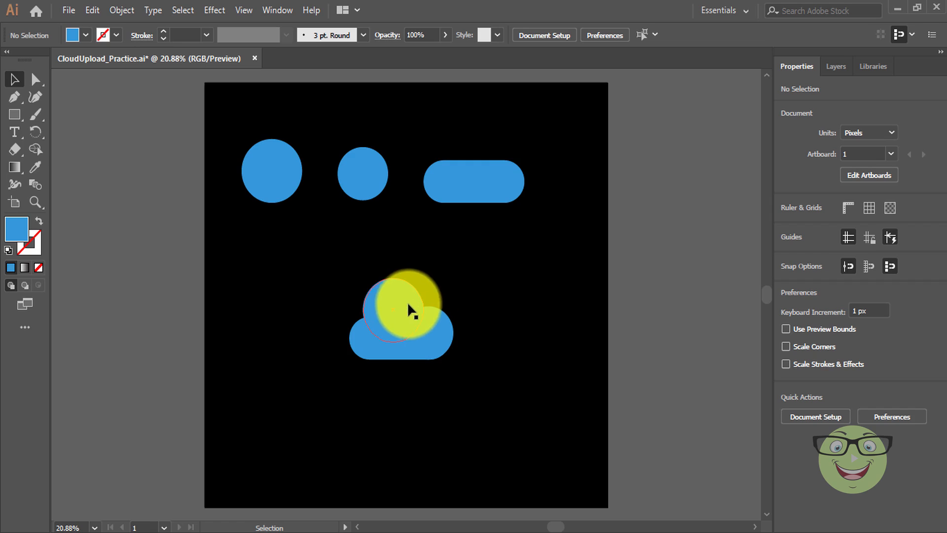
{"action": "left_click_drag", "start_coordinate": [399, 305], "coordinate": [404, 309]}
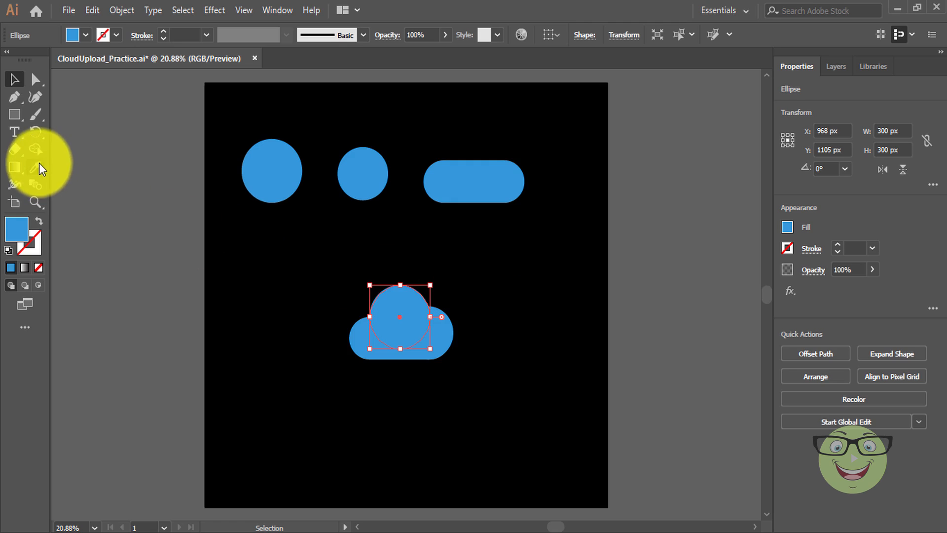
{"action": "left_click", "coordinate": [34, 198]}
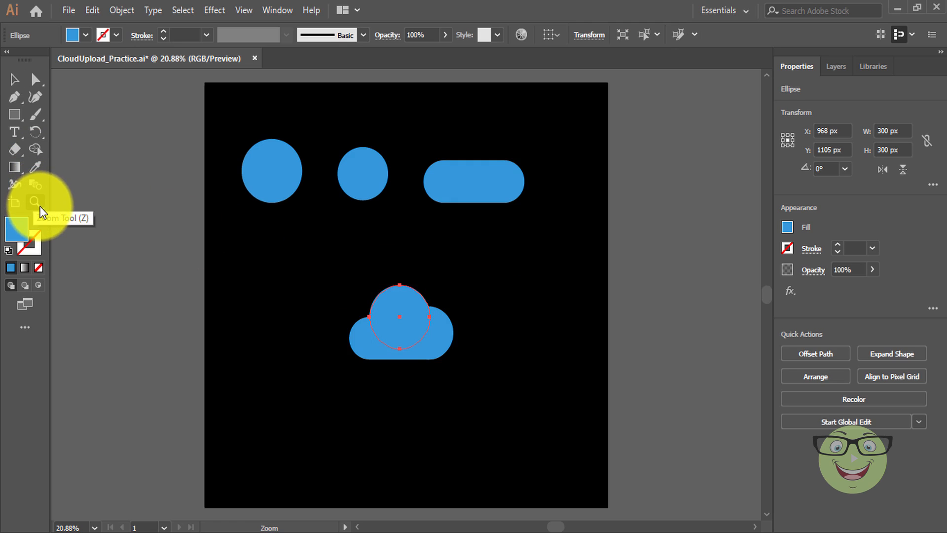
{"action": "left_click", "coordinate": [395, 339]}
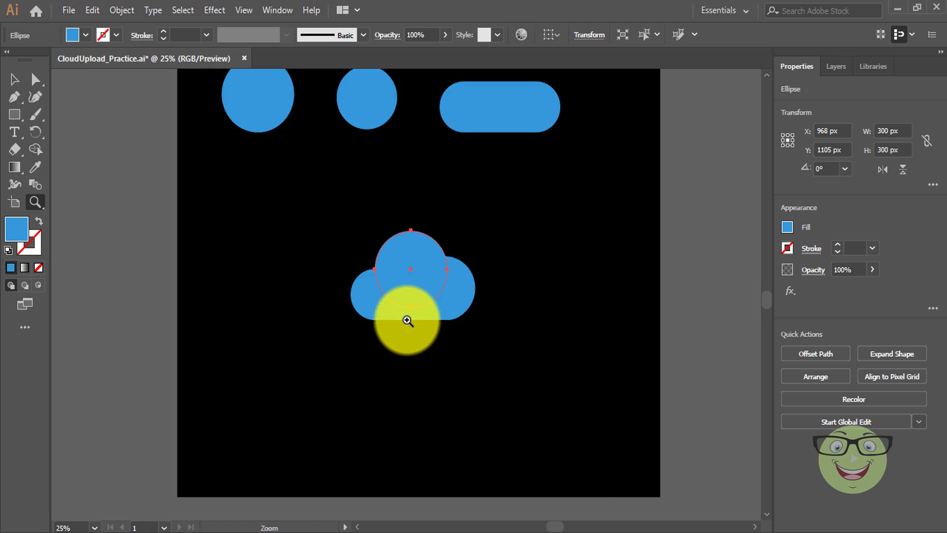
{"action": "left_click", "coordinate": [409, 313]}
{"action": "left_click", "coordinate": [410, 304]}
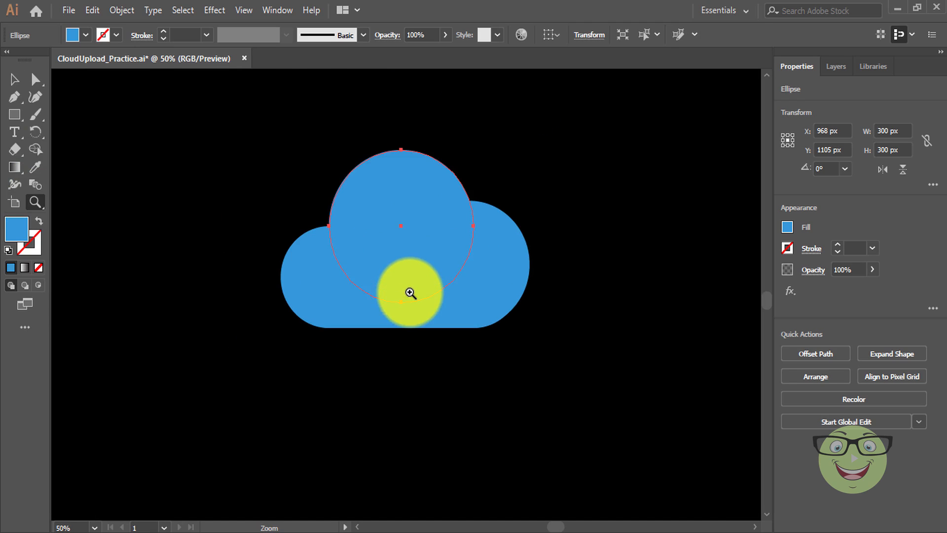
Check the cloud's right circle and zoom in close on the cloud's lower-right edge.
{"action": "left_click", "coordinate": [14, 79]}
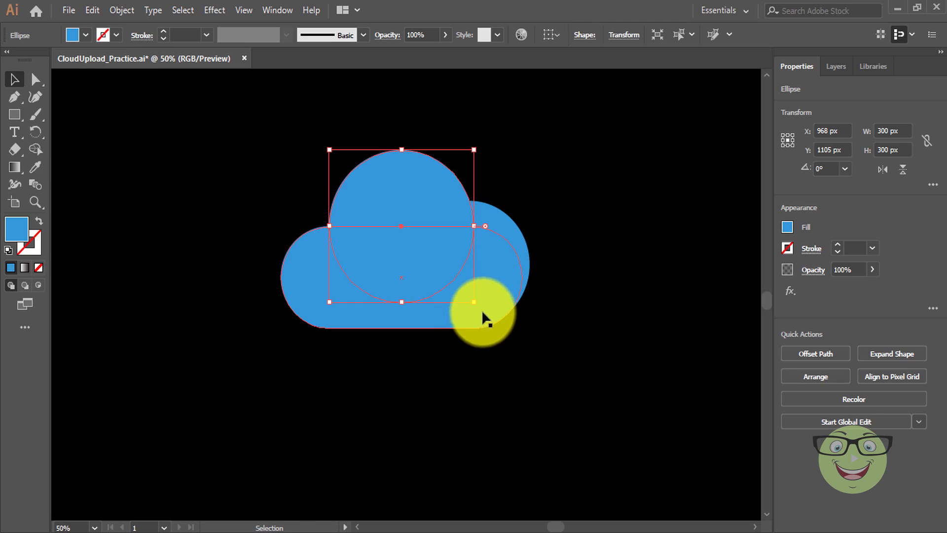
{"action": "left_click", "coordinate": [512, 237]}
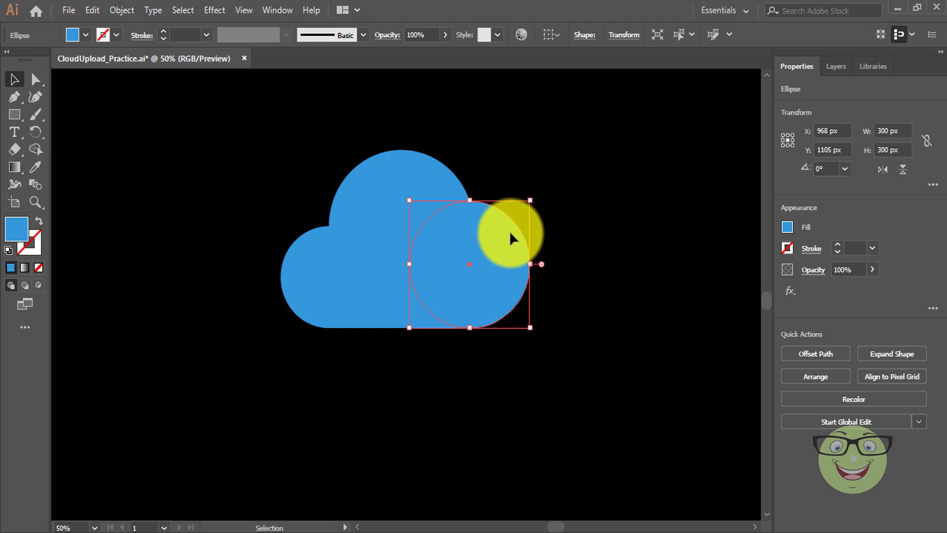
{"action": "left_click", "coordinate": [475, 366]}
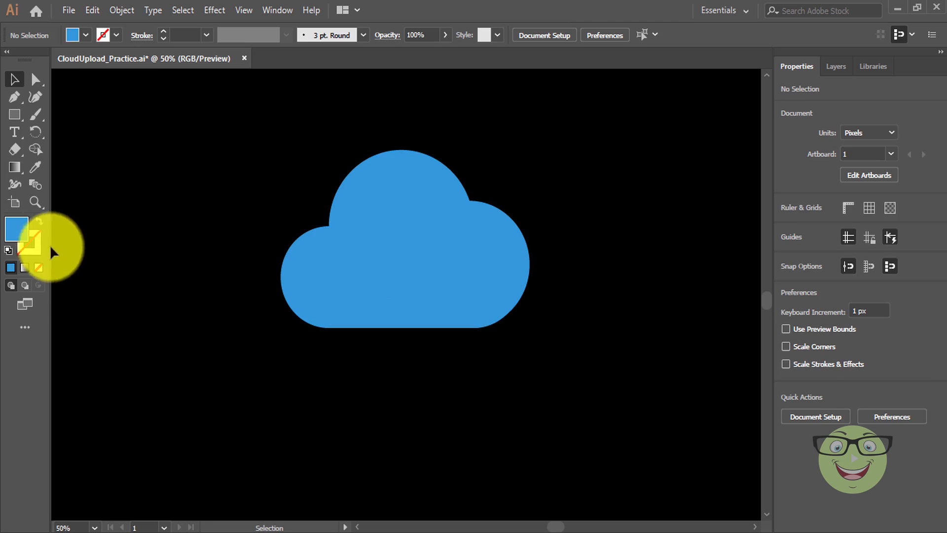
{"action": "left_click", "coordinate": [36, 201]}
{"action": "left_click", "coordinate": [489, 328]}
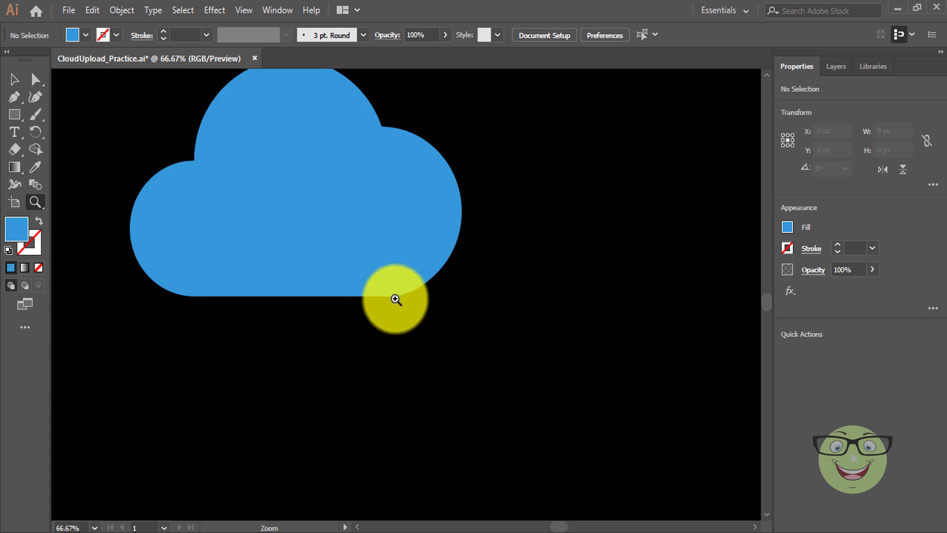
{"action": "left_click", "coordinate": [413, 296]}
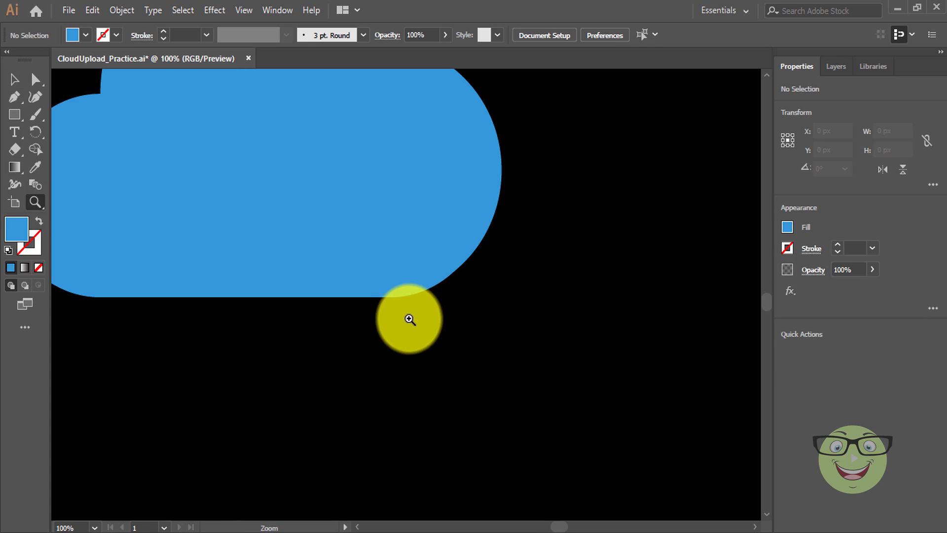
{"action": "scroll", "coordinate": [408, 320], "scroll_direction": "up", "scroll_amount": 1}
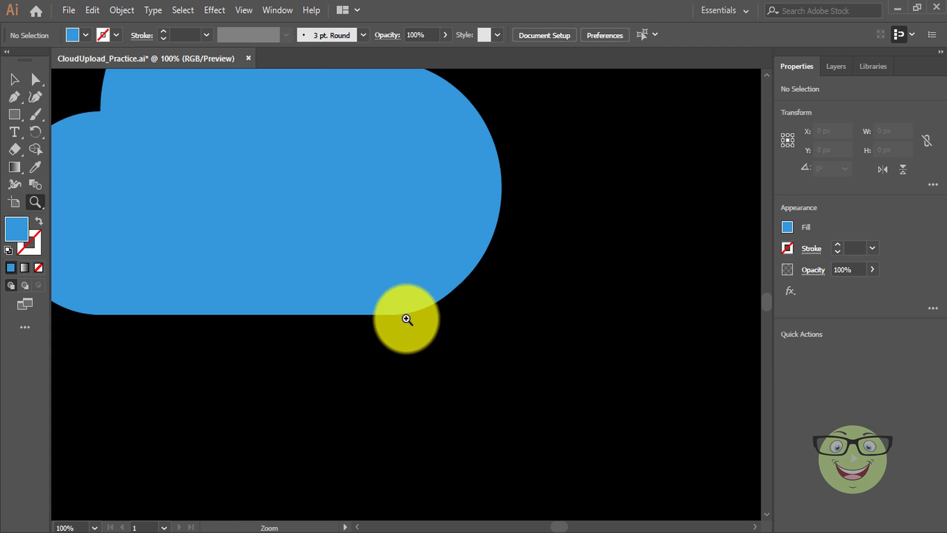
In Outline view, move the right circle to X 1113 px, flush with the pill's rounded end.
{"action": "key", "text": "ctrl+y"}
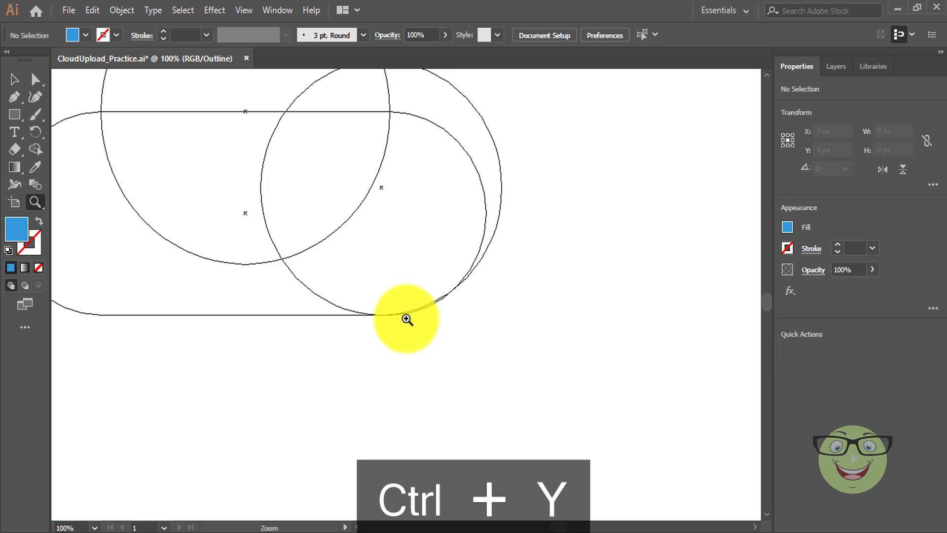
{"action": "left_click", "coordinate": [6, 79]}
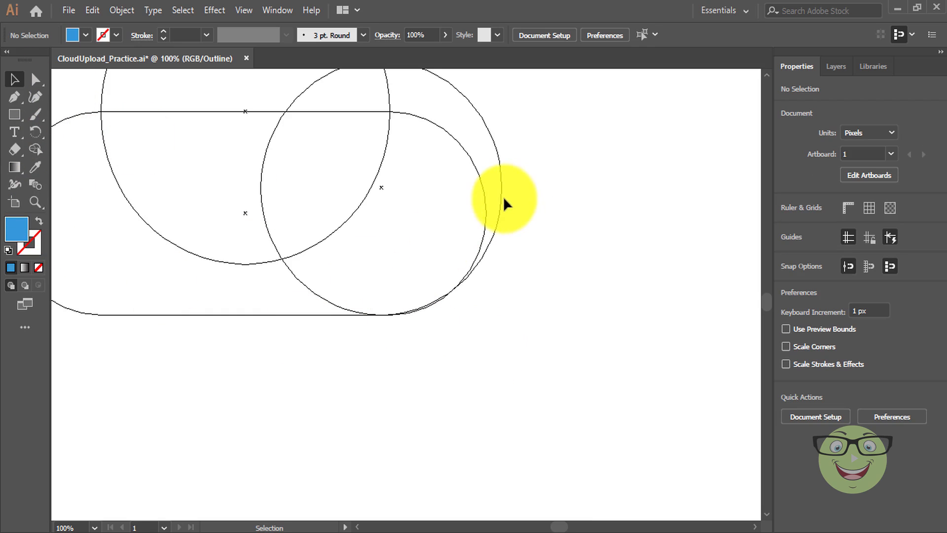
{"action": "left_click_drag", "start_coordinate": [498, 198], "coordinate": [500, 196]}
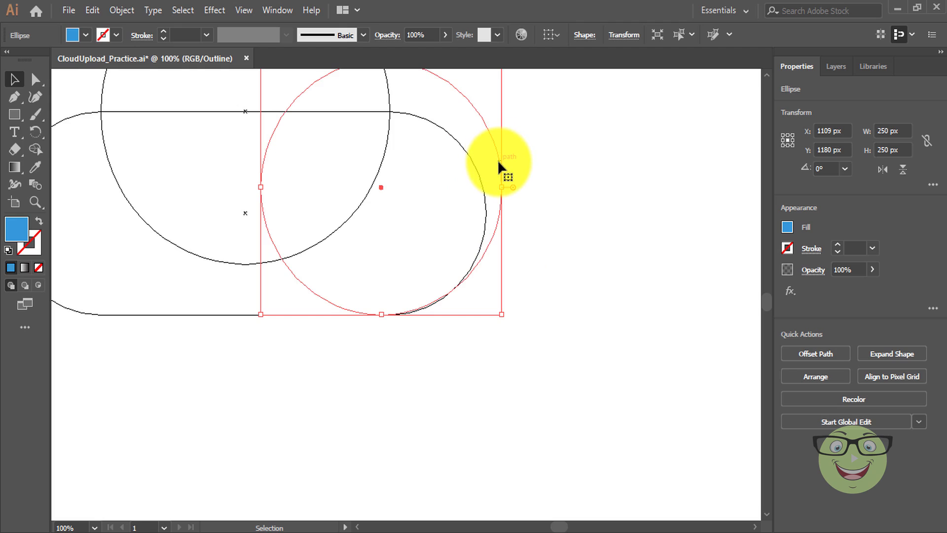
{"action": "left_click_drag", "start_coordinate": [499, 162], "coordinate": [502, 162]}
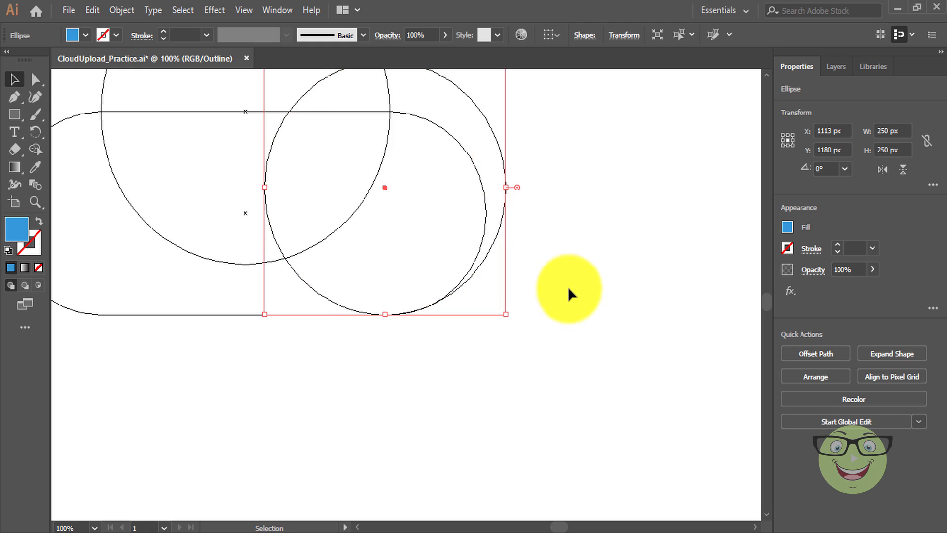
Return to Preview mode and fit the whole black artboard in the window.
{"action": "scroll", "coordinate": [573, 294], "scroll_direction": "up", "scroll_amount": 1}
{"action": "scroll", "coordinate": [572, 295], "scroll_direction": "up", "scroll_amount": 2}
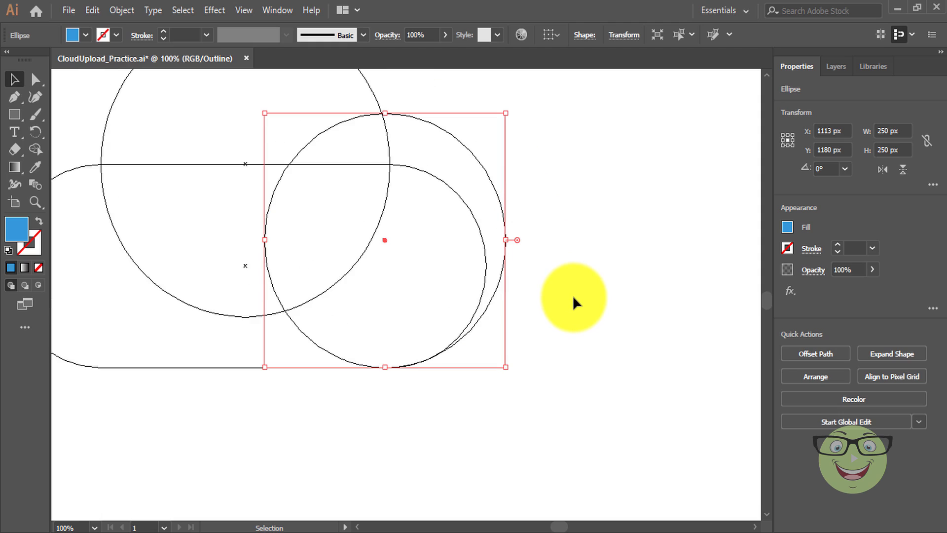
{"action": "key", "text": "ctrl+y"}
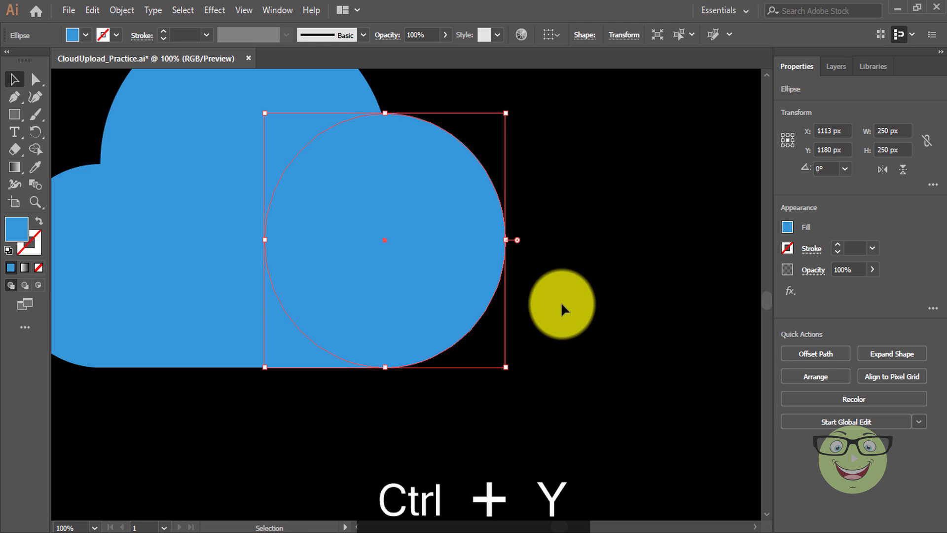
{"action": "key", "text": "ctrl+0"}
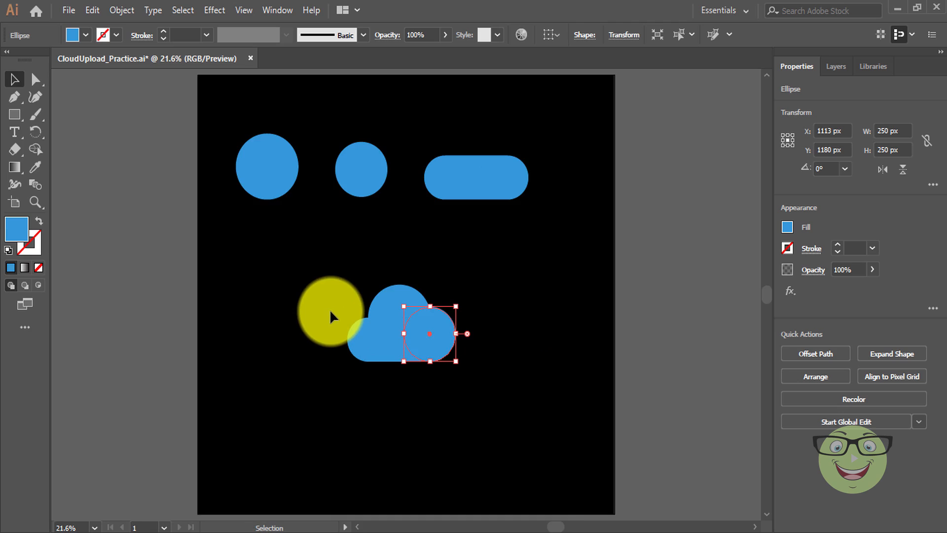
Unite the cloud pieces with Pathfinder into one 520 × 350 px path at X 361, Y 900 px.
{"action": "left_click_drag", "start_coordinate": [328, 290], "coordinate": [497, 375]}
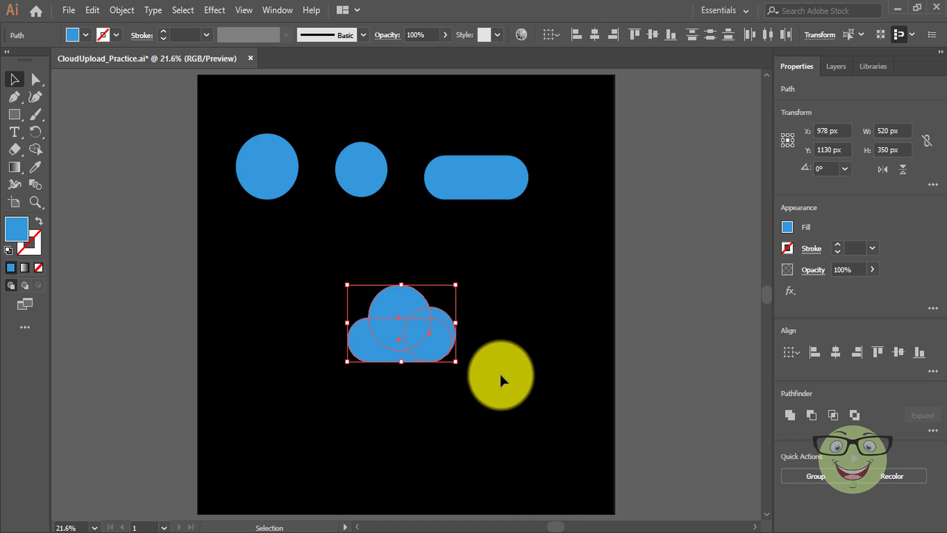
{"action": "left_click", "coordinate": [277, 11]}
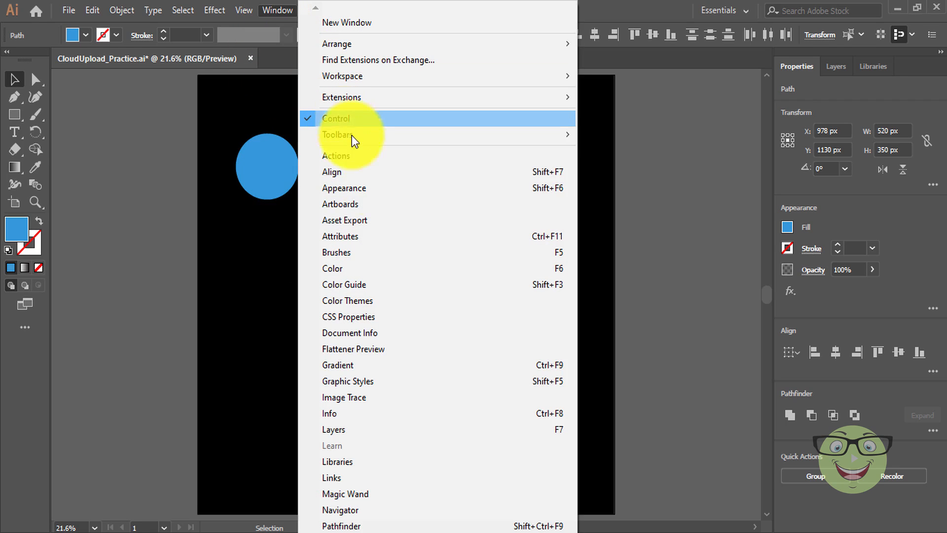
{"action": "left_click", "coordinate": [385, 527]}
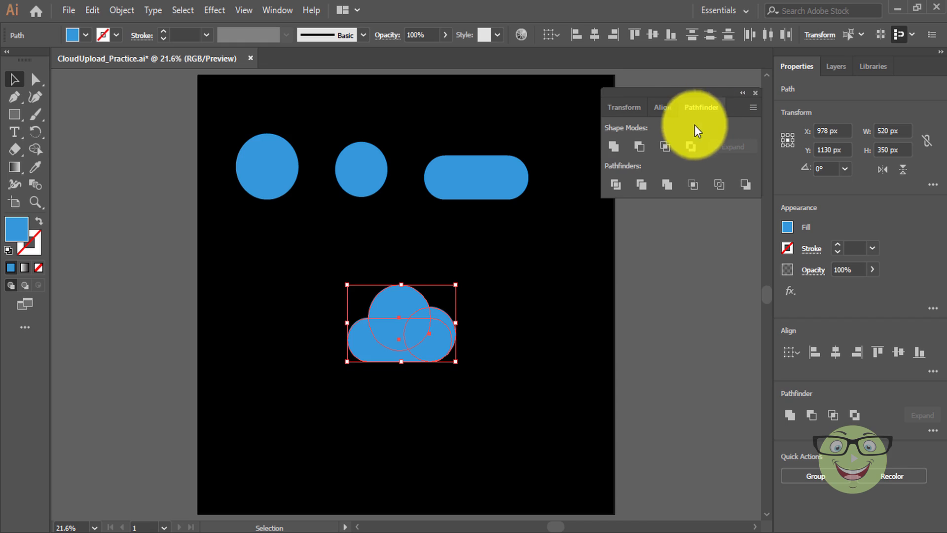
{"action": "left_click", "coordinate": [612, 149]}
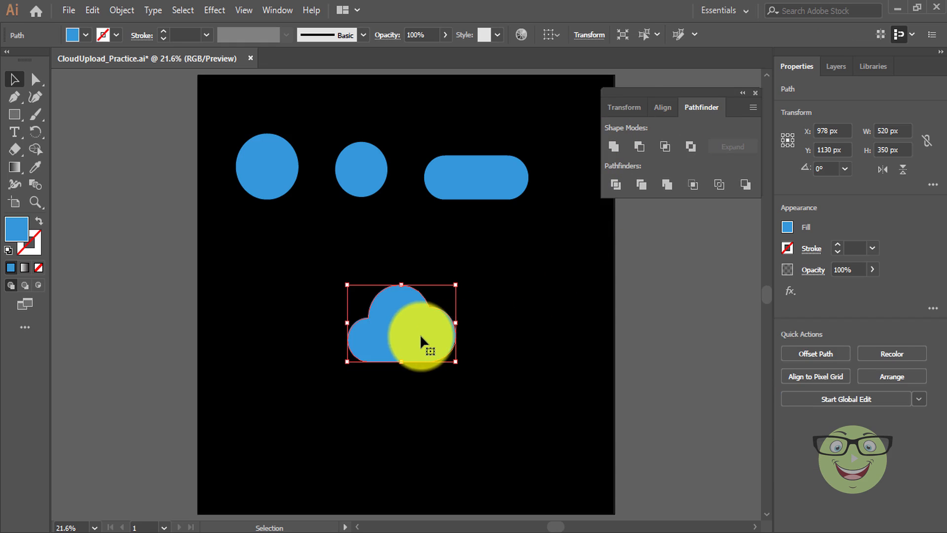
{"action": "left_click_drag", "start_coordinate": [421, 337], "coordinate": [291, 284]}
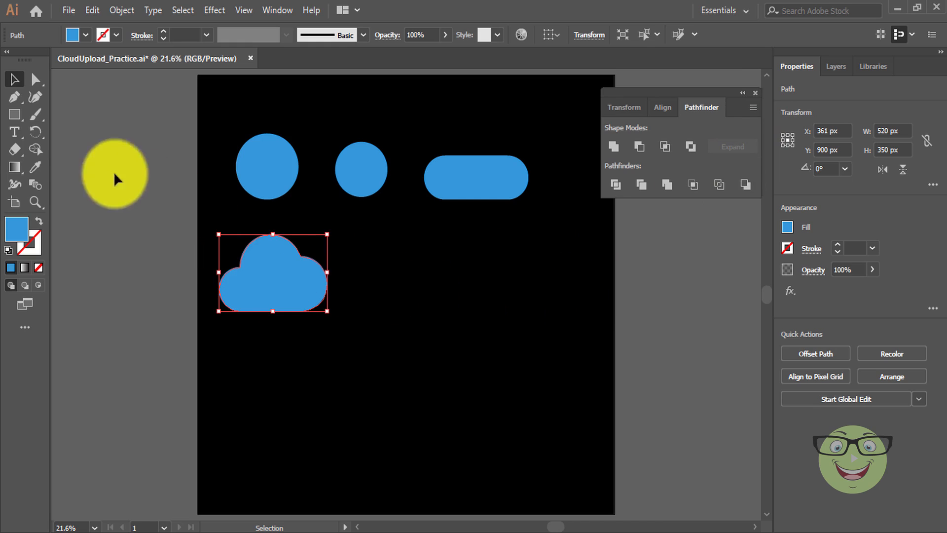
Draw a 3-sided blue polygon with a 60 px radius to the right of the cloud.
{"action": "left_click", "coordinate": [22, 120]}
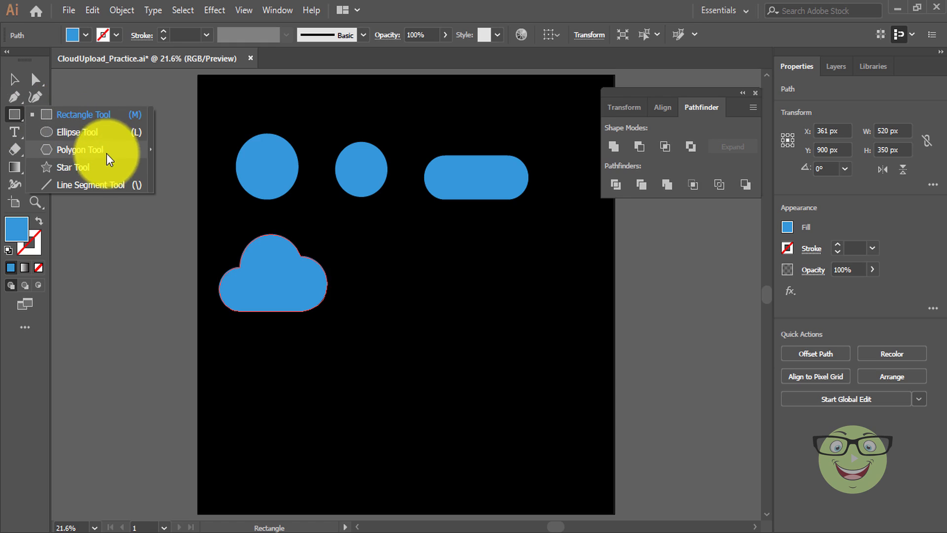
{"action": "left_click", "coordinate": [114, 150]}
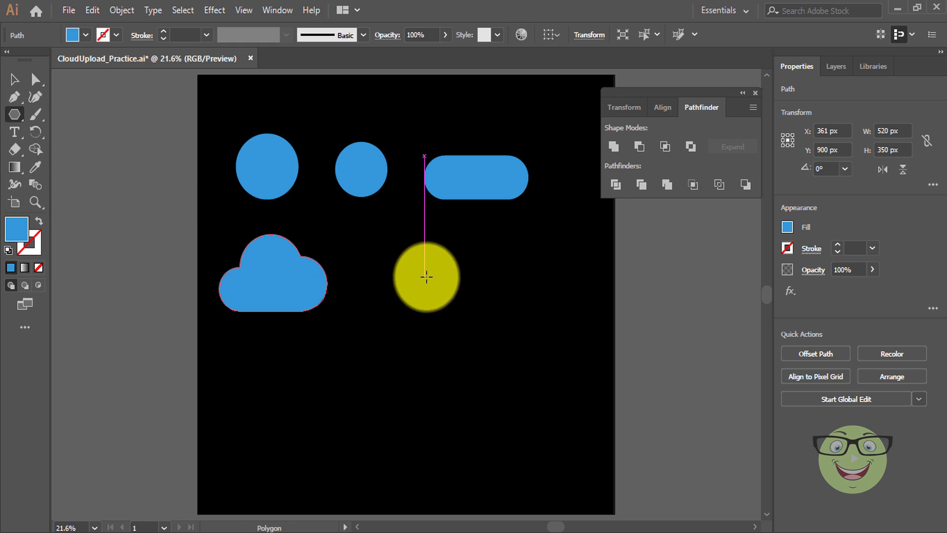
{"action": "left_click", "coordinate": [426, 276]}
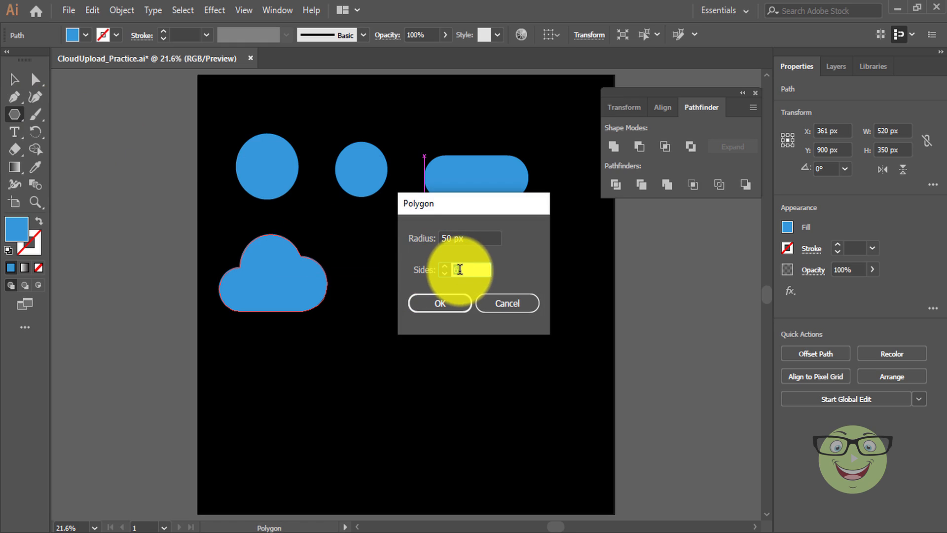
{"action": "left_click", "coordinate": [437, 242]}
{"action": "type", "text": "4"}
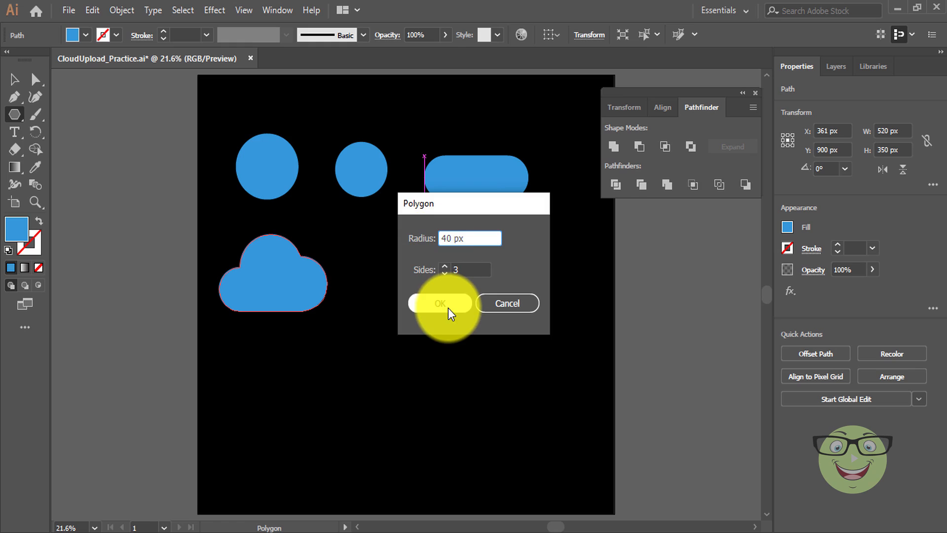
{"action": "key", "text": "BackSpace"}
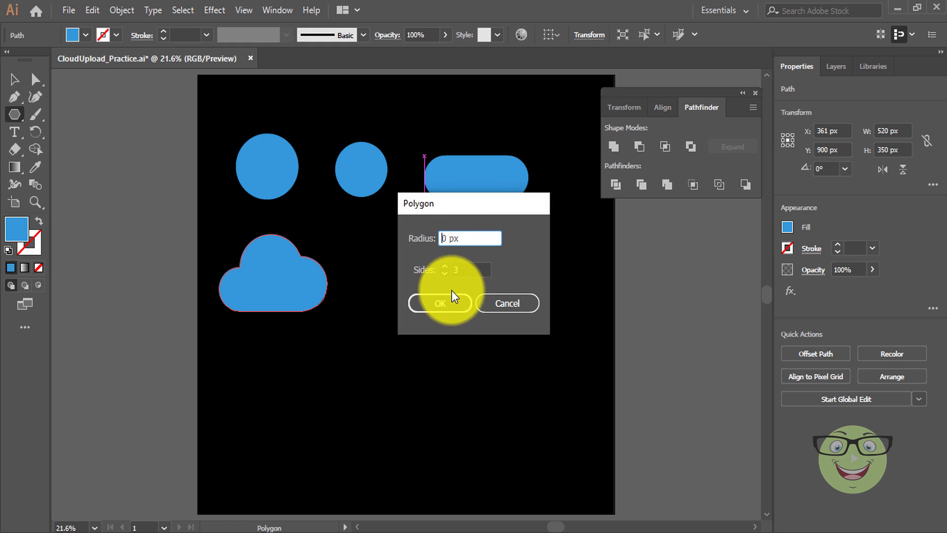
{"action": "type", "text": "6"}
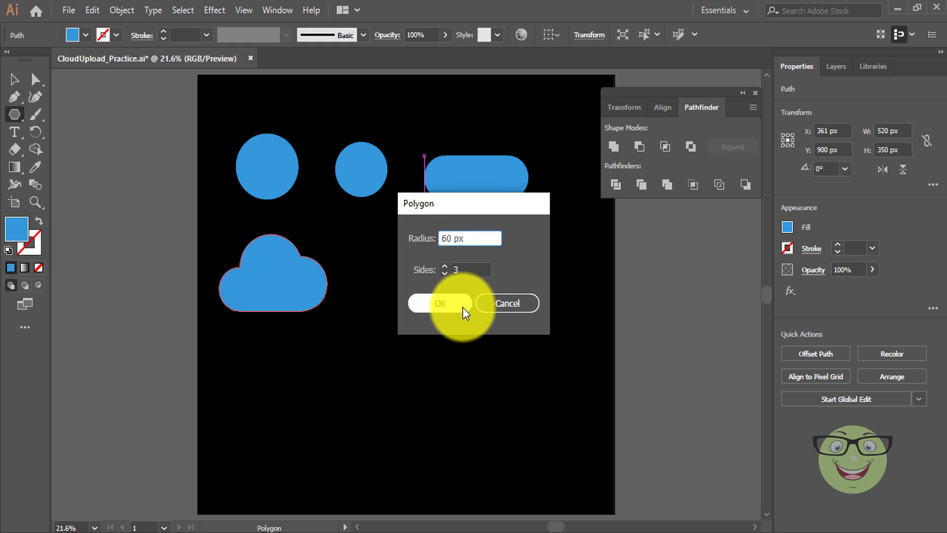
{"action": "left_click", "coordinate": [463, 307]}
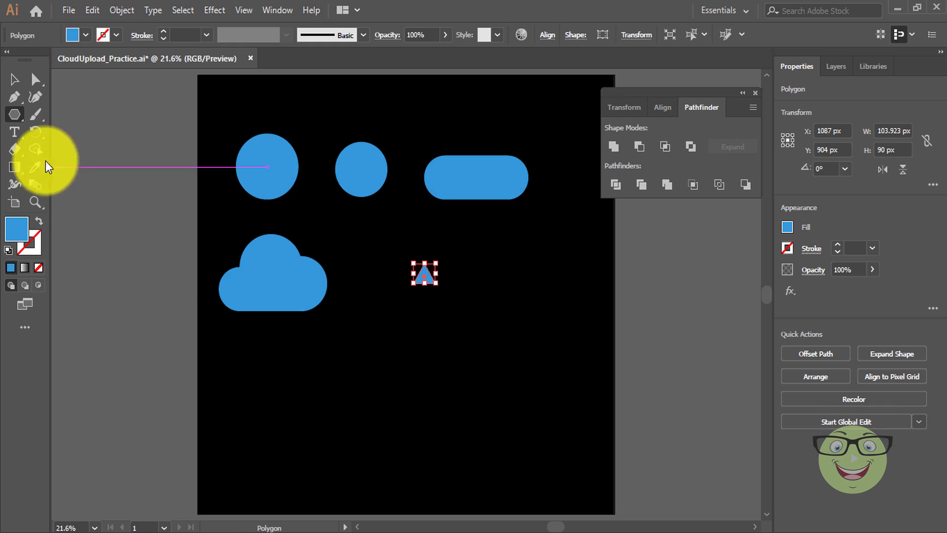
{"action": "left_click", "coordinate": [23, 119]}
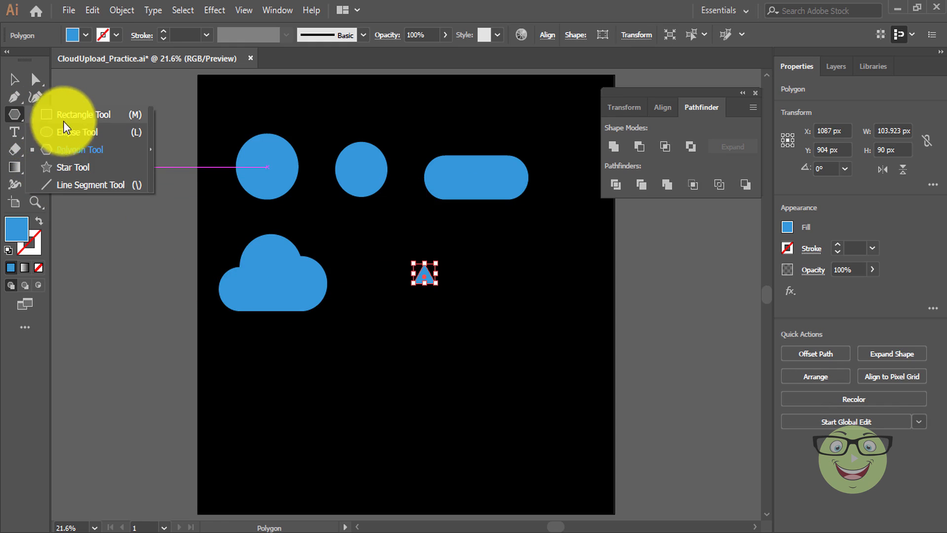
Draw a 40 × 120 px blue rectangle beside the triangle as the arrow's shaft.
{"action": "left_click", "coordinate": [79, 120]}
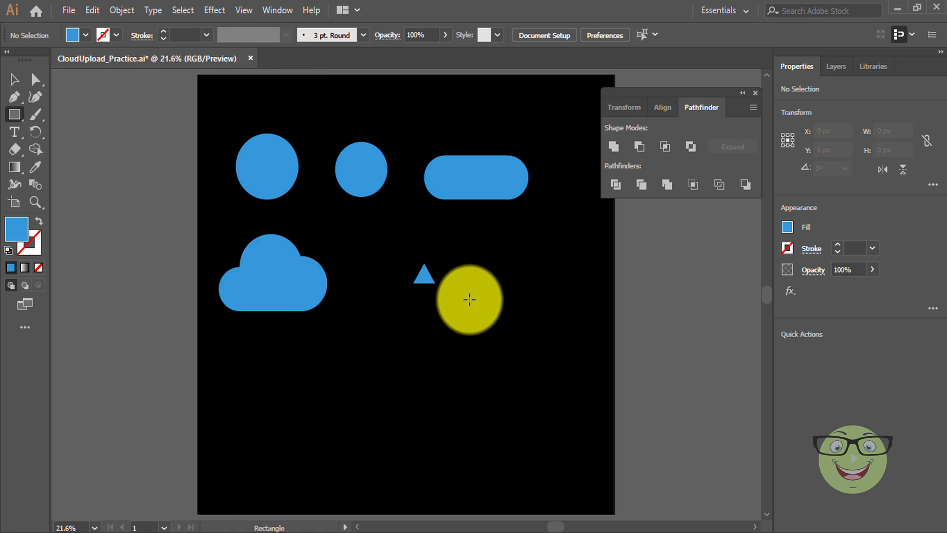
{"action": "left_click", "coordinate": [470, 299]}
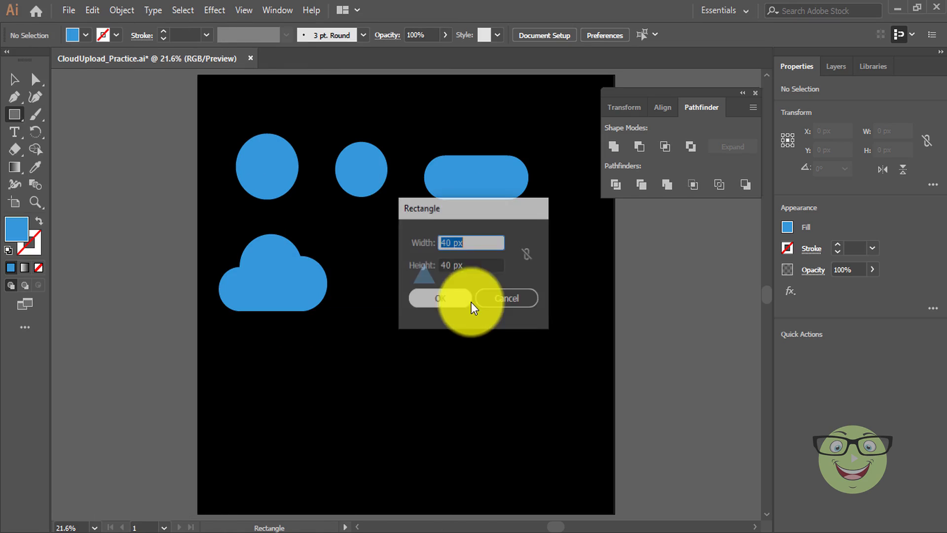
{"action": "left_click", "coordinate": [446, 266]}
{"action": "left_click_drag", "start_coordinate": [445, 266], "coordinate": [437, 265]}
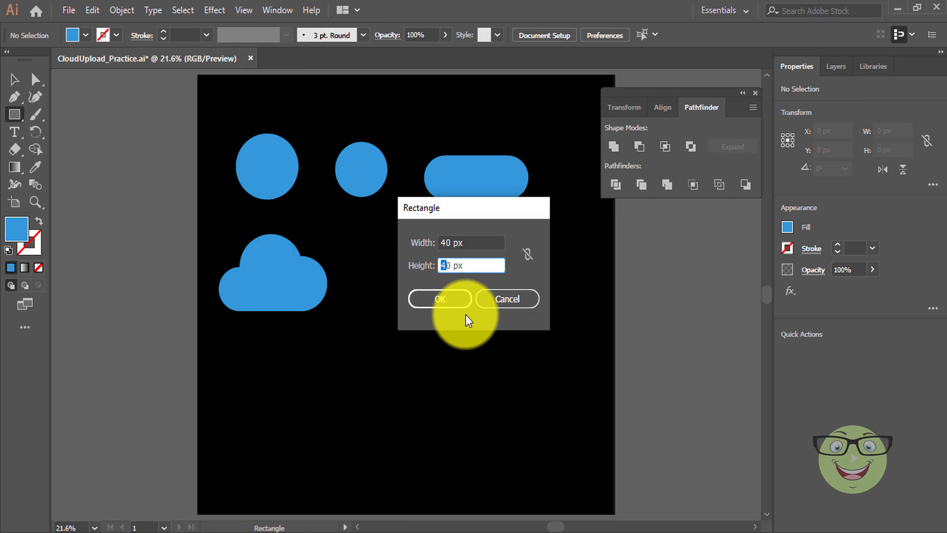
{"action": "type", "text": "12"}
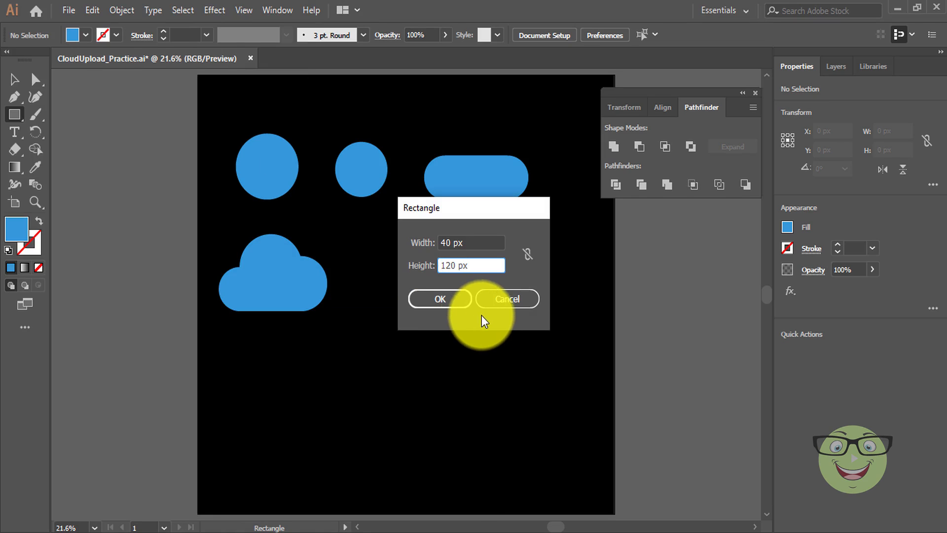
{"action": "left_click", "coordinate": [463, 302]}
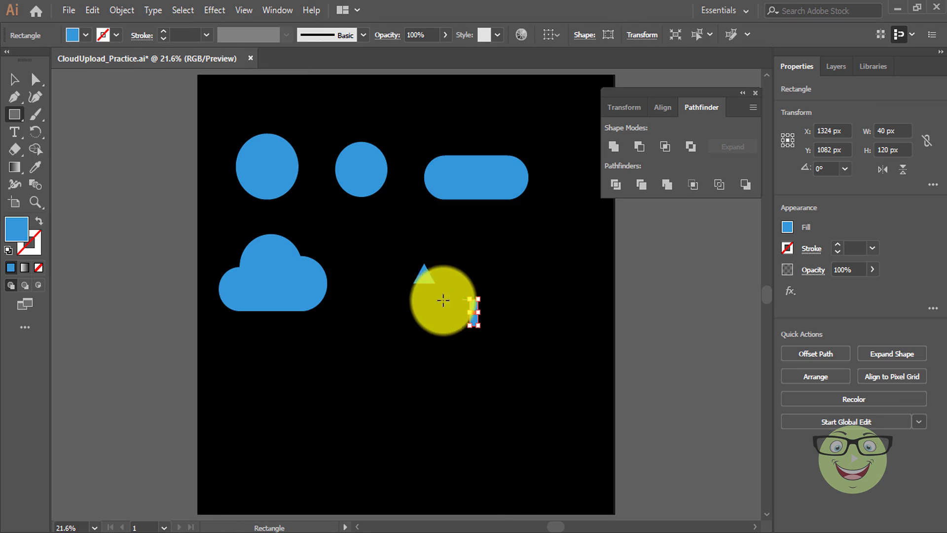
{"action": "left_click", "coordinate": [14, 80]}
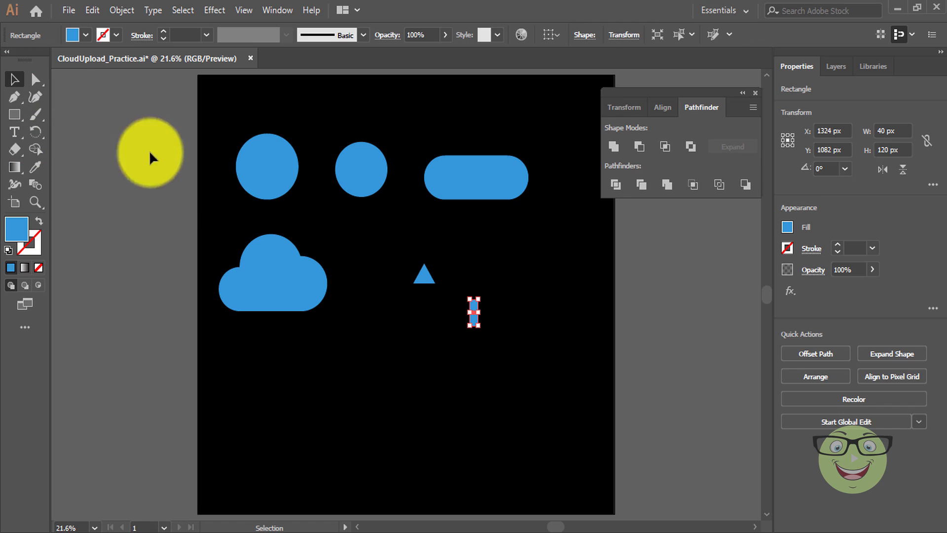
Place the triangle atop the shaft and centre the shaft beneath it at X 1324 px.
{"action": "left_click_drag", "start_coordinate": [424, 273], "coordinate": [482, 289]}
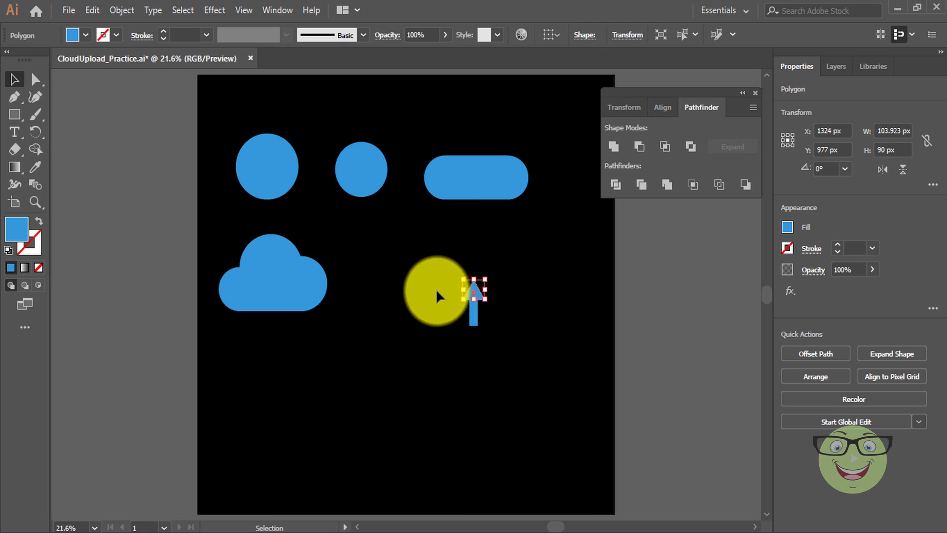
{"action": "left_click", "coordinate": [35, 202]}
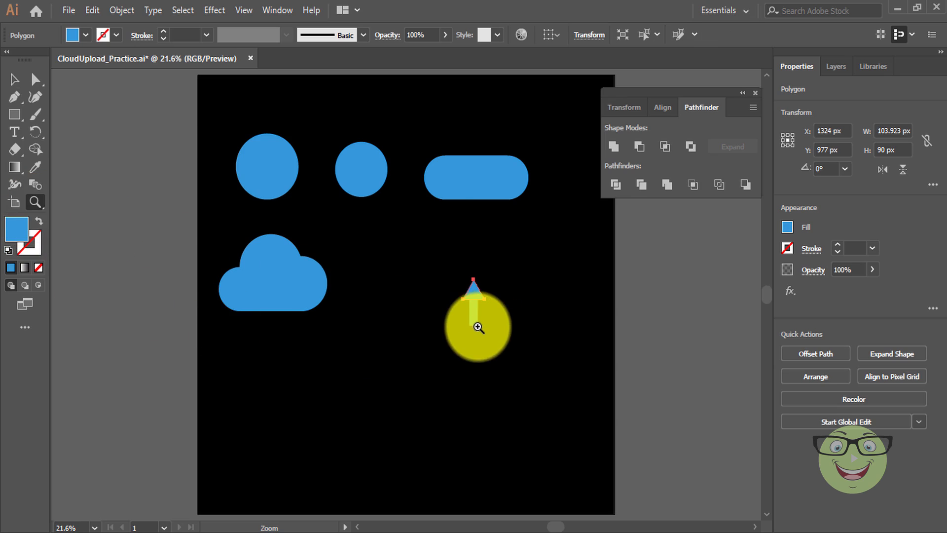
{"action": "left_click", "coordinate": [478, 327]}
{"action": "left_click", "coordinate": [399, 272]}
{"action": "left_click", "coordinate": [405, 275]}
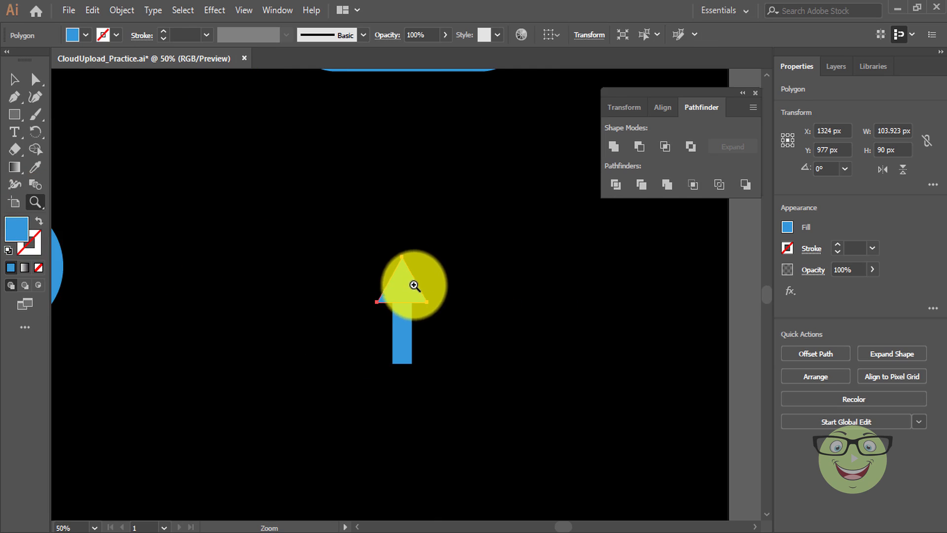
{"action": "left_click", "coordinate": [415, 310]}
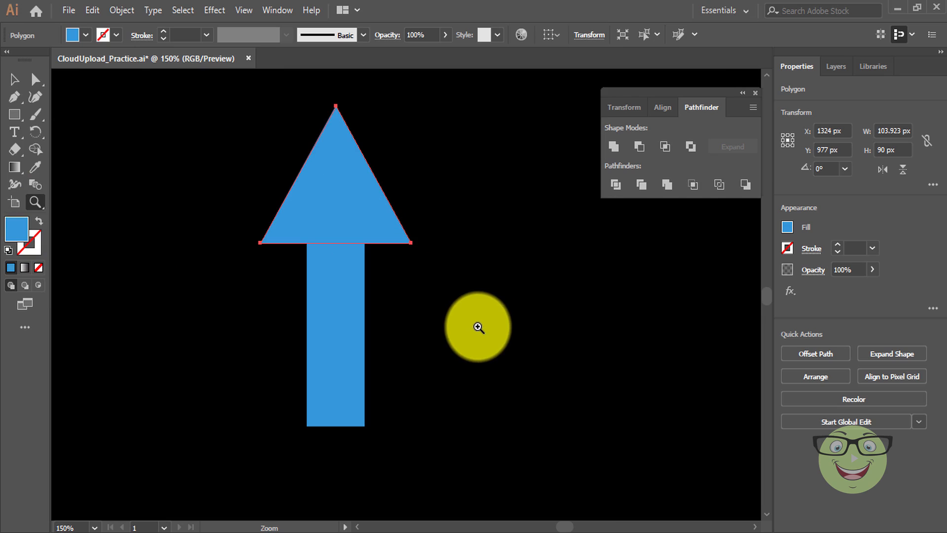
{"action": "left_click", "coordinate": [15, 80]}
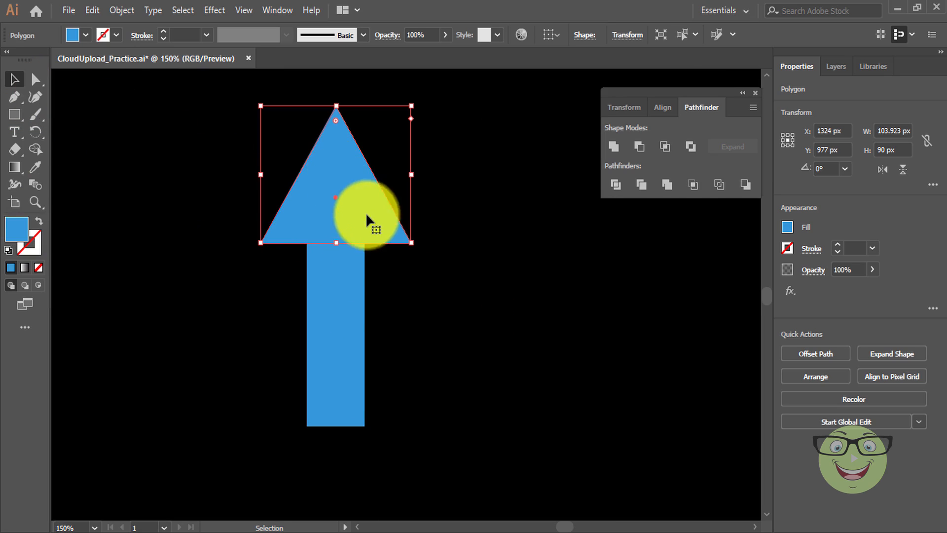
{"action": "mouse_move", "coordinate": [336, 299]}
{"action": "left_mouse_down"}
{"action": "mouse_move", "coordinate": [330, 286]}
{"action": "mouse_move", "coordinate": [338, 286]}
{"action": "left_mouse_up"}
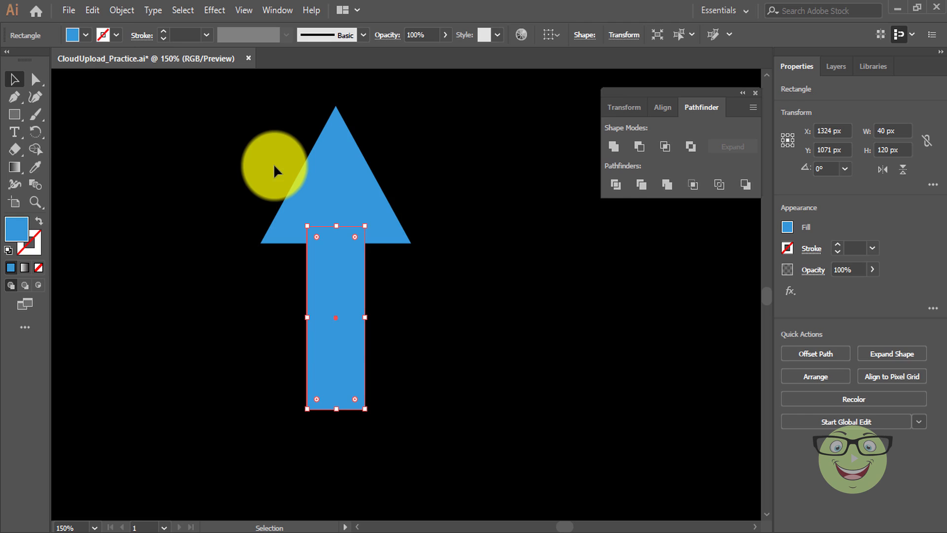
Unite triangle and shaft into one 103.923 × 199 px arrow path and fit the artboard in view.
{"action": "left_click_drag", "start_coordinate": [281, 124], "coordinate": [395, 406]}
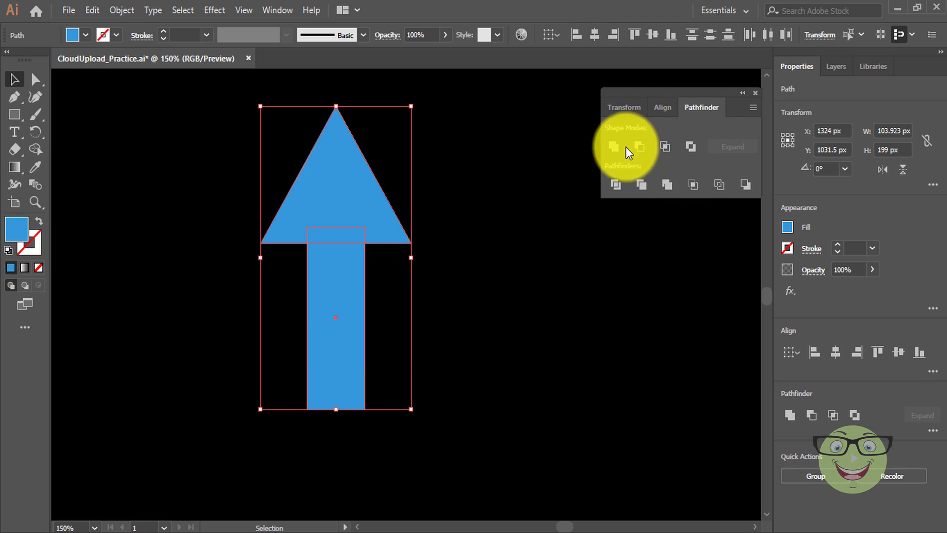
{"action": "left_click", "coordinate": [612, 147]}
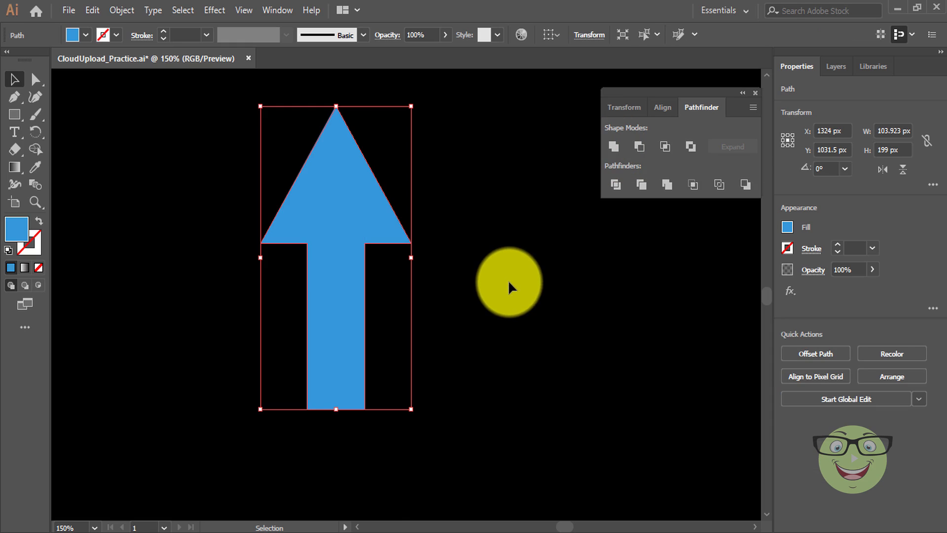
{"action": "key", "text": "ctrl+0"}
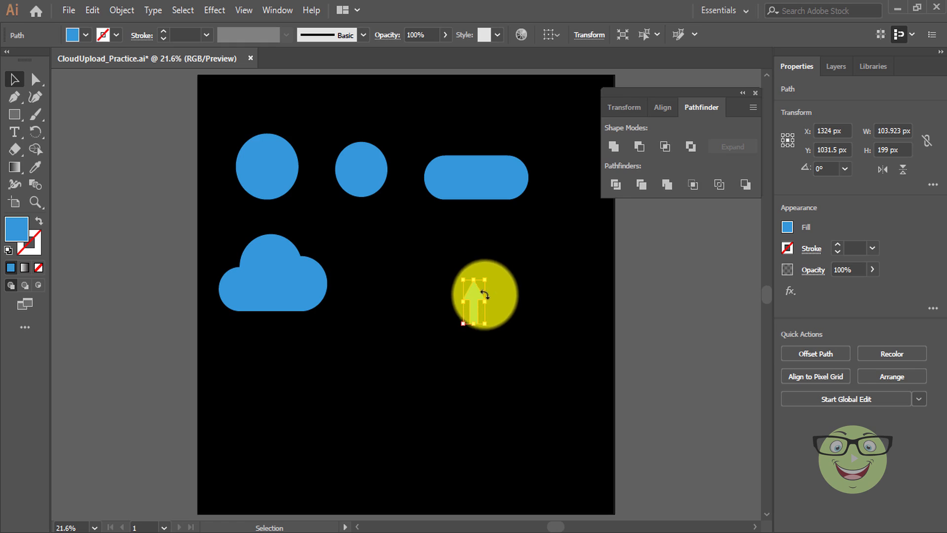
Shrink the arrow and place a copy inside the cloud, nudged slightly left.
{"action": "left_click_drag", "start_coordinate": [486, 301], "coordinate": [271, 295]}
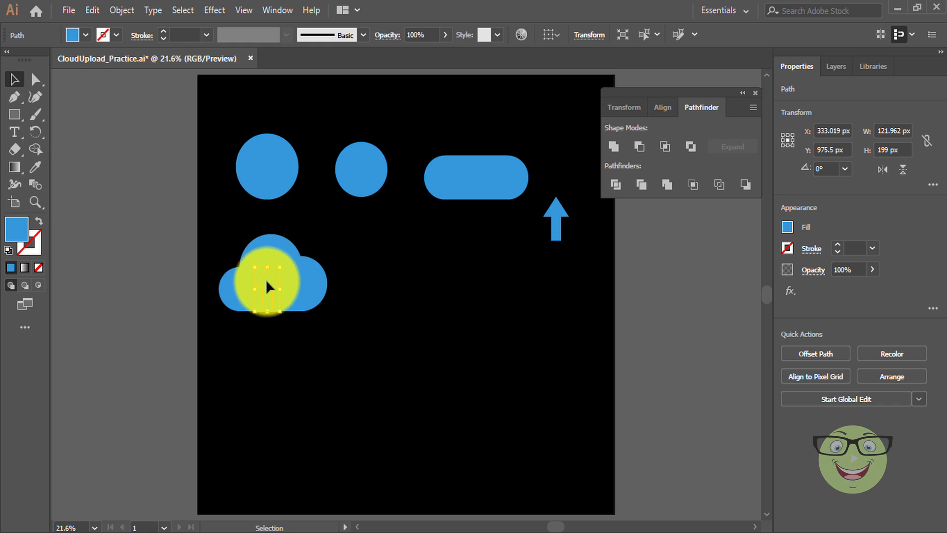
{"action": "left_click_drag", "start_coordinate": [266, 282], "coordinate": [275, 282]}
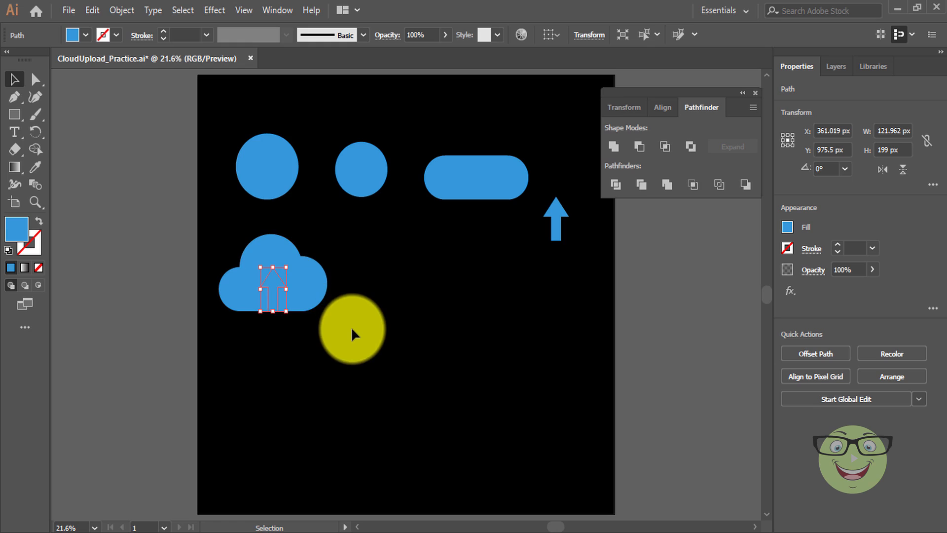
{"action": "key", "text": "Left"}
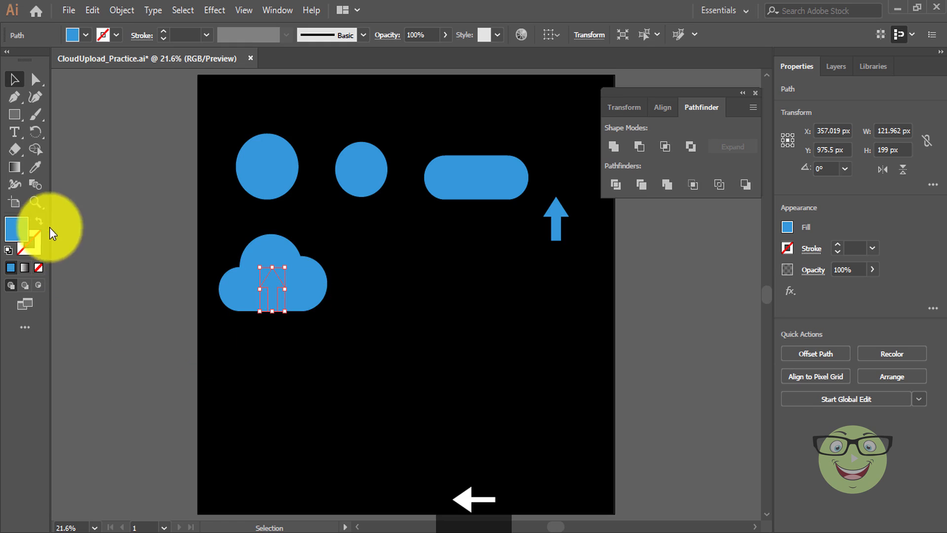
Zoom in to check the arrow's base sits flush on the cloud's bottom edge, then fit the artboard.
{"action": "left_click", "coordinate": [34, 201]}
{"action": "left_click", "coordinate": [282, 321]}
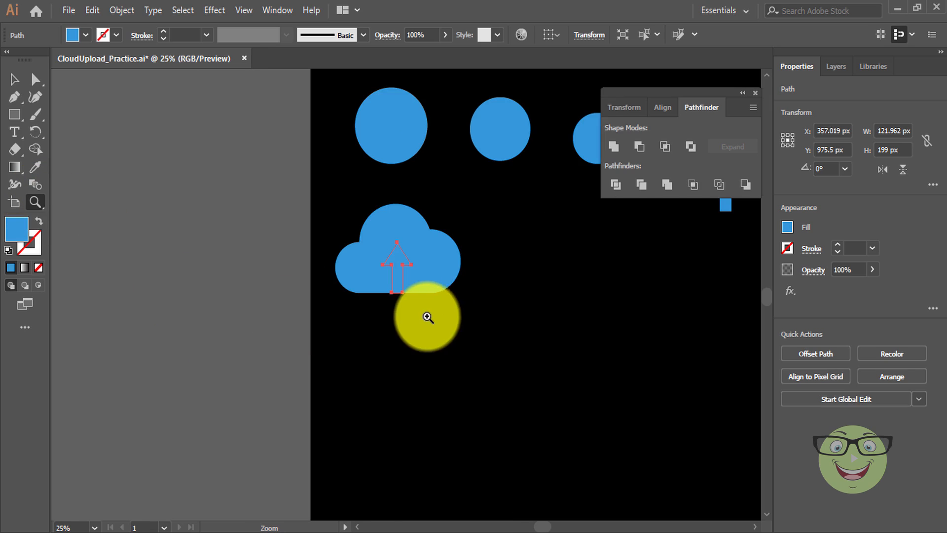
{"action": "left_click", "coordinate": [397, 295]}
{"action": "left_click", "coordinate": [404, 292]}
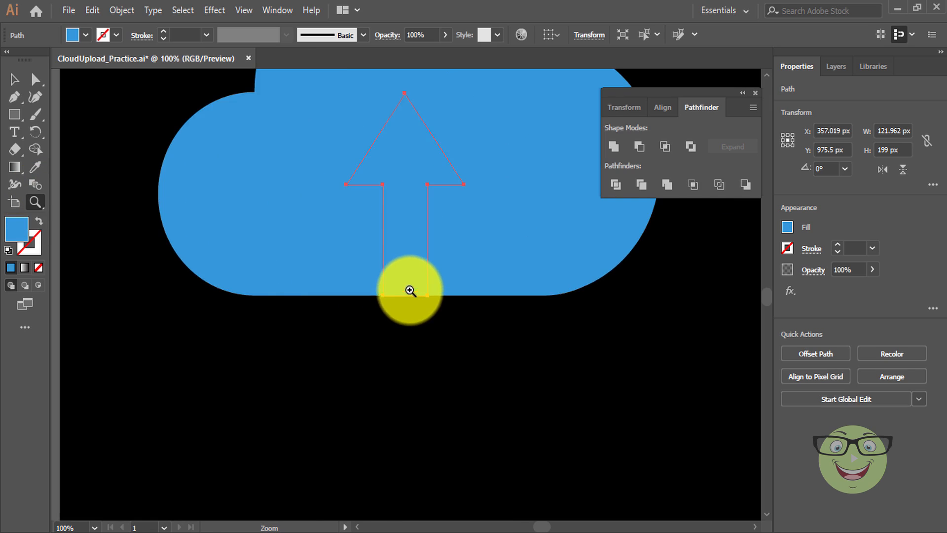
{"action": "left_click", "coordinate": [417, 292]}
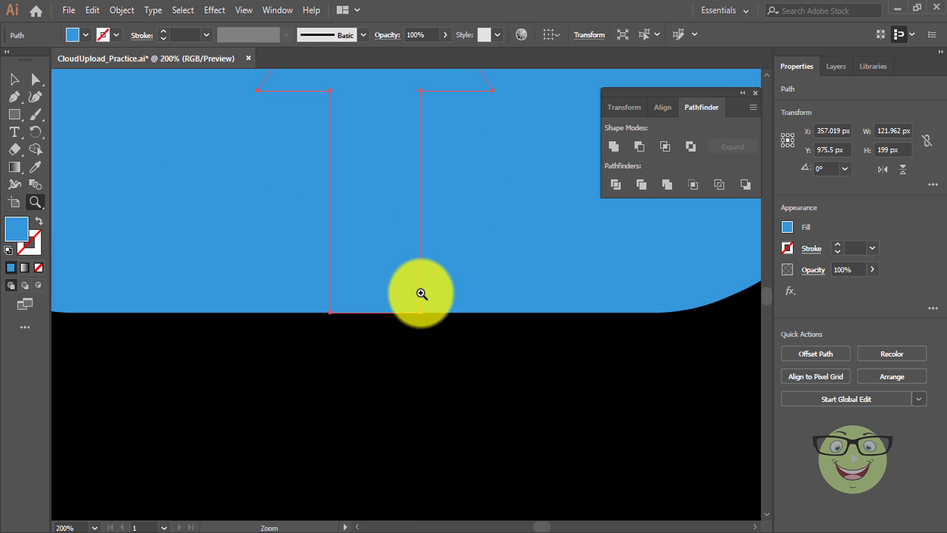
{"action": "scroll", "coordinate": [421, 294], "scroll_direction": "up", "scroll_amount": 10}
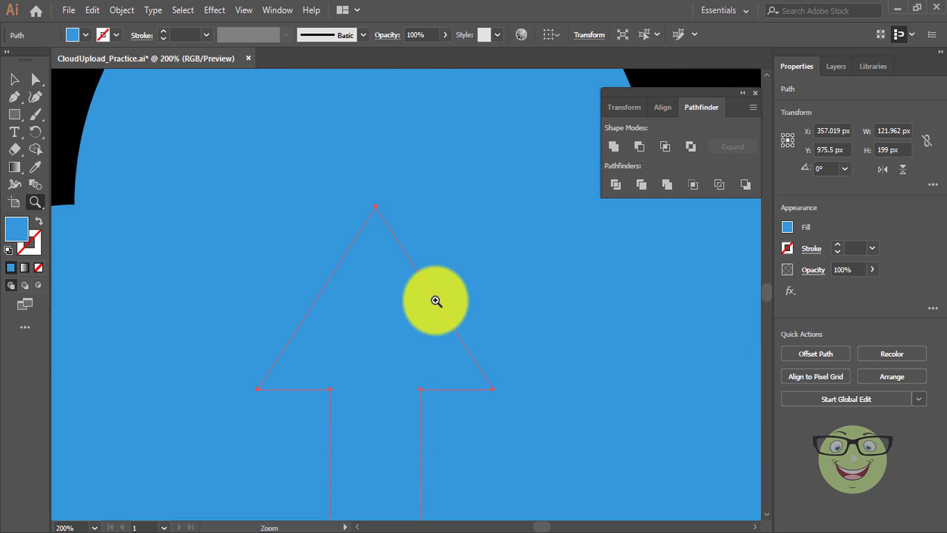
{"action": "scroll", "coordinate": [436, 300], "scroll_direction": "up", "scroll_amount": 2}
{"action": "key", "text": "ctrl+0"}
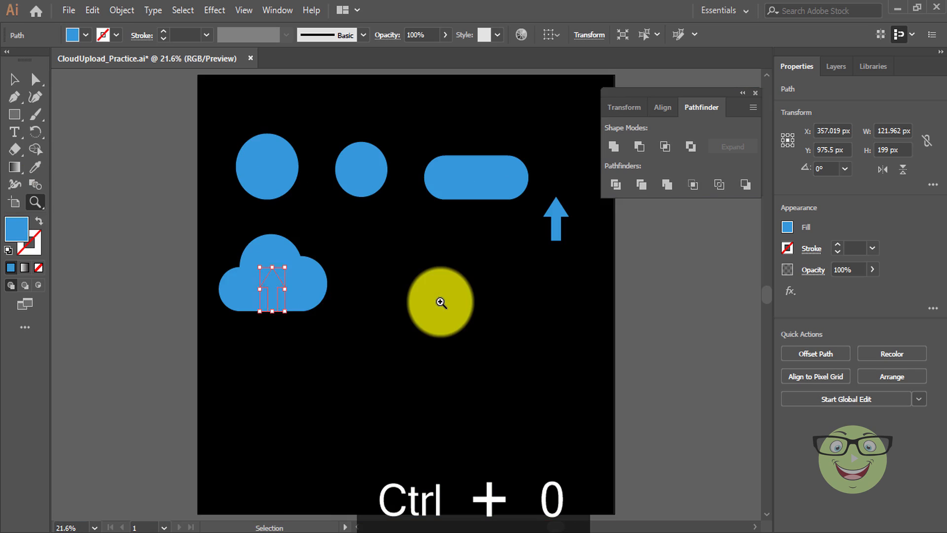
{"action": "left_click", "coordinate": [14, 79]}
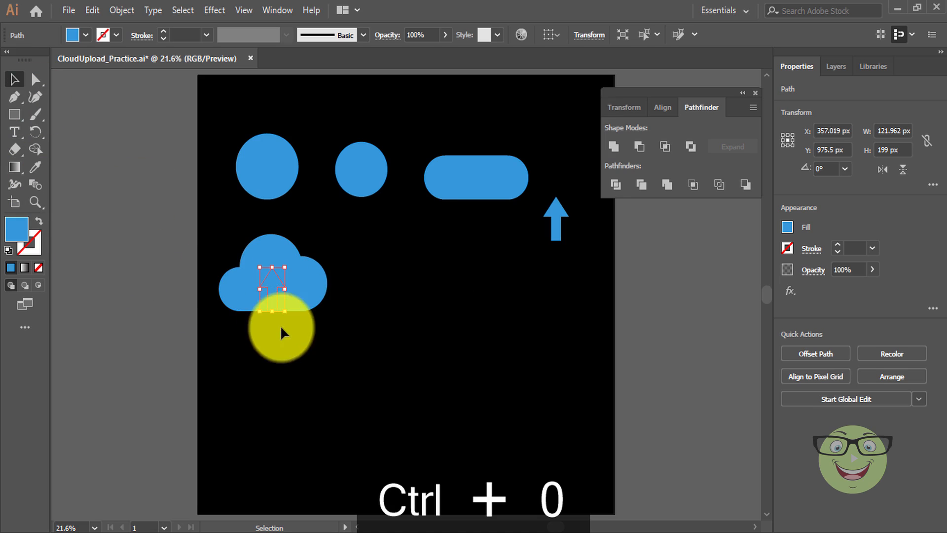
Widen the arrow inside the cloud and nudge it left to recentre it.
{"action": "left_click_drag", "start_coordinate": [232, 228], "coordinate": [444, 338]}
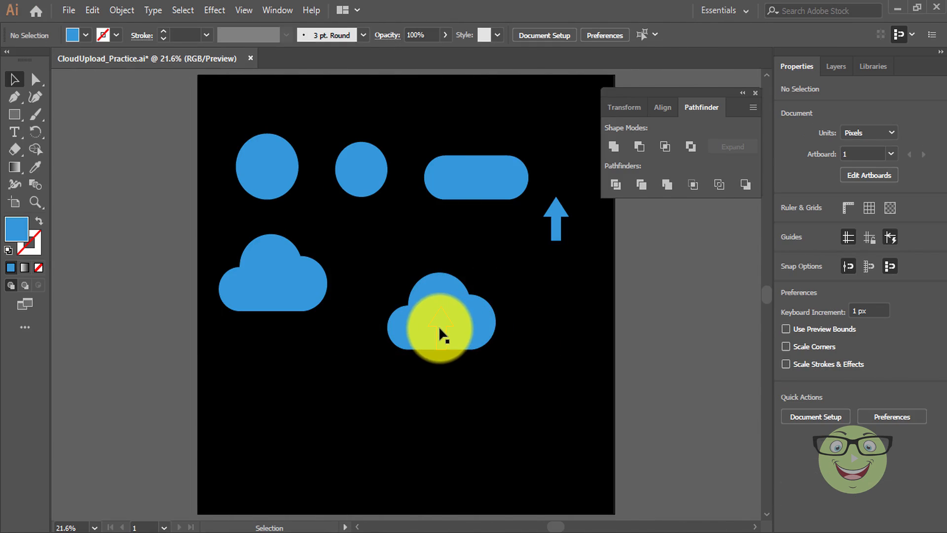
{"action": "left_click", "coordinate": [439, 325]}
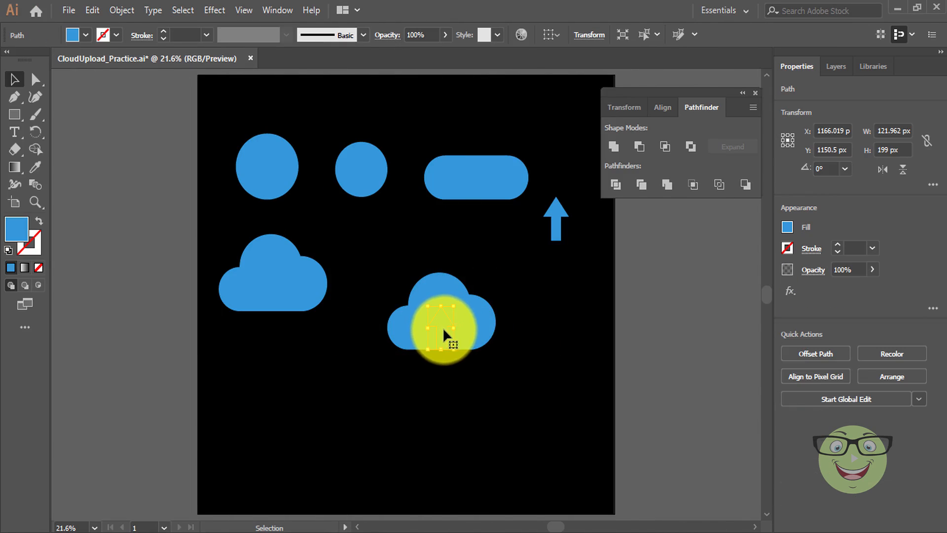
{"action": "left_click_drag", "start_coordinate": [456, 327], "coordinate": [478, 333]}
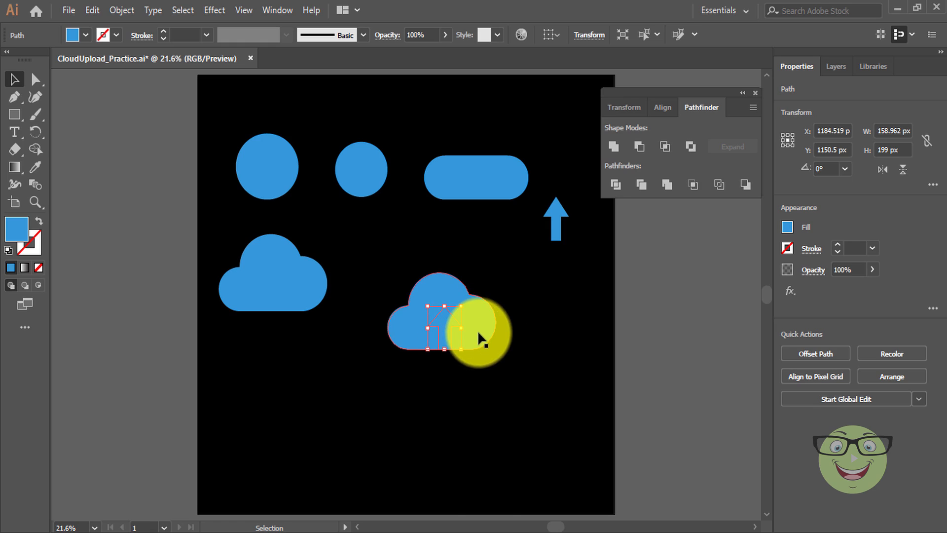
{"action": "key", "text": "Left"}
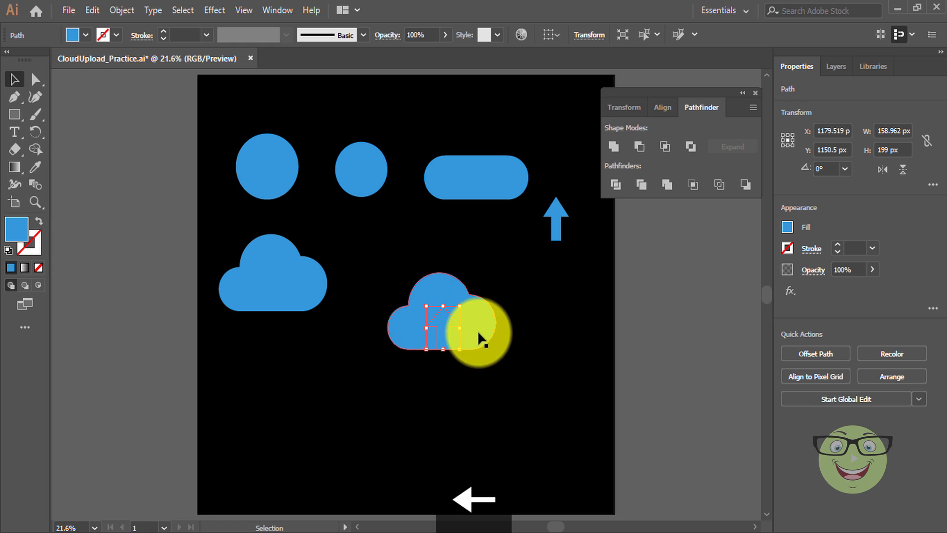
{"action": "key", "text": "Left"}
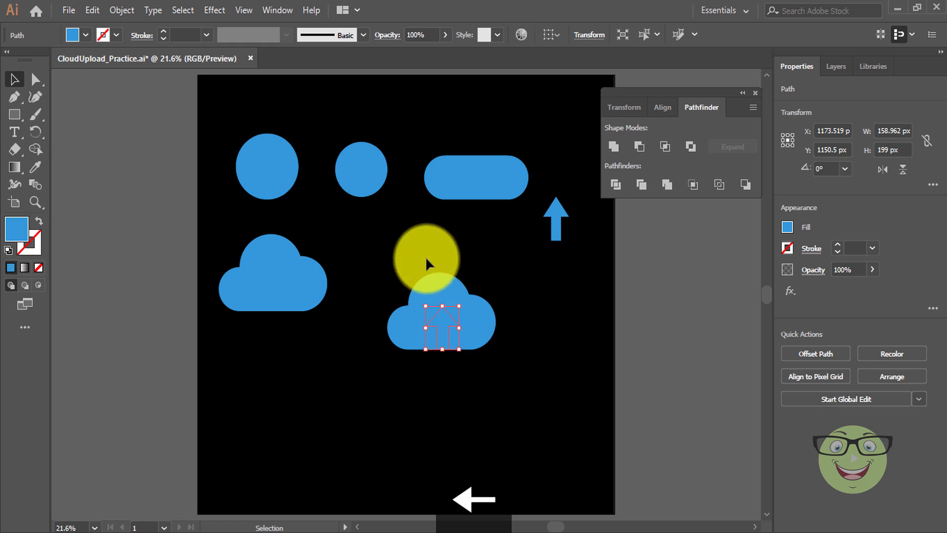
Cut the arrow out of the cloud with Pathfinder Exclude.
{"action": "left_click_drag", "start_coordinate": [425, 256], "coordinate": [445, 378]}
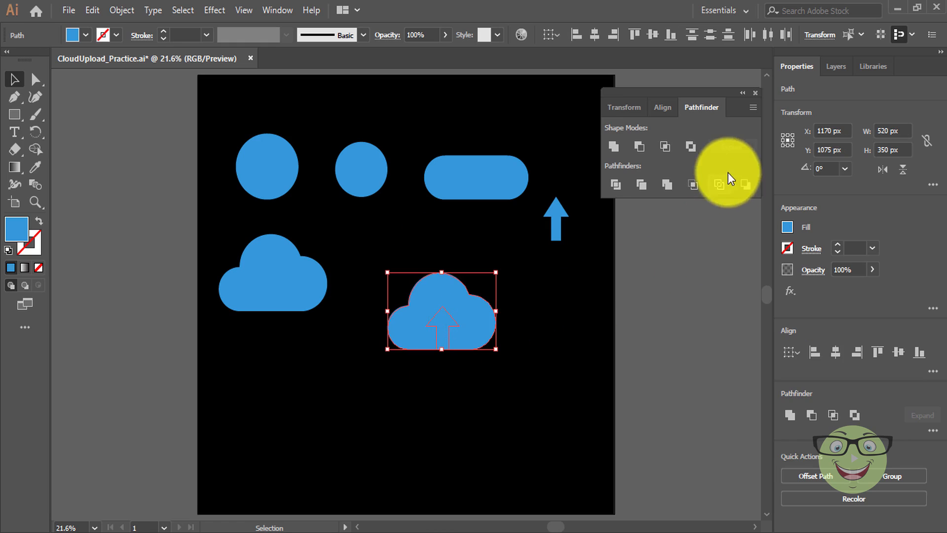
{"action": "left_click", "coordinate": [690, 147]}
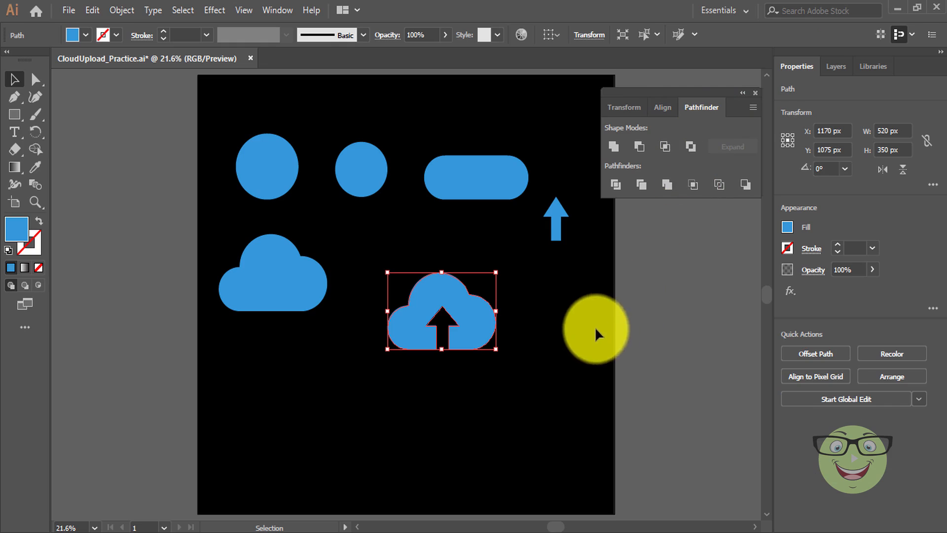
{"action": "left_click", "coordinate": [573, 337]}
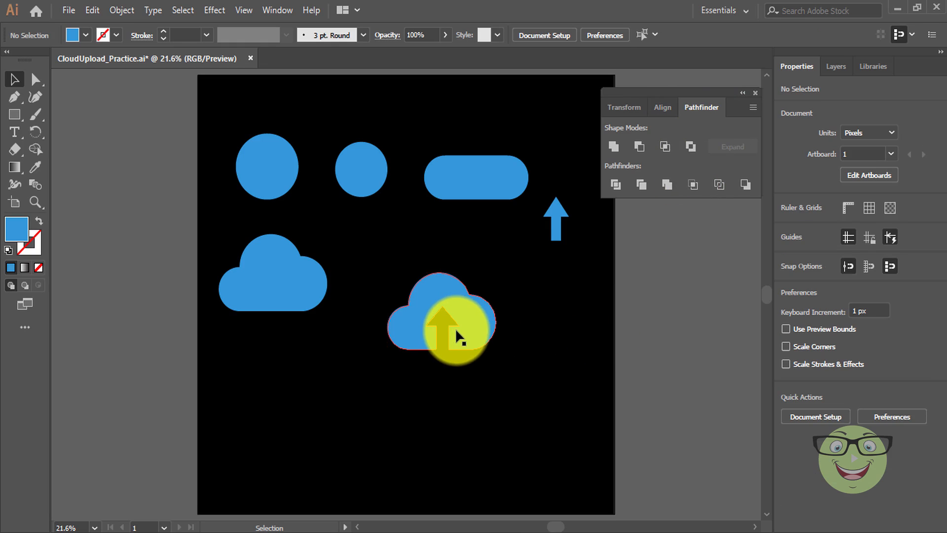
Duplicate the upload cloud into three sizes: 834 × 534, 624 × 446 and 366 × 280 px.
{"action": "left_click_drag", "start_coordinate": [457, 328], "coordinate": [434, 451]}
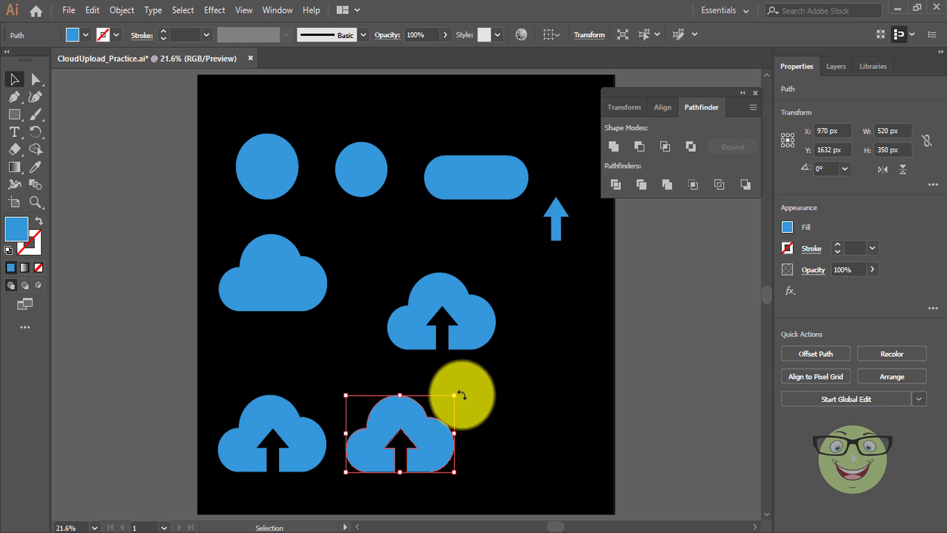
{"action": "left_click_drag", "start_coordinate": [454, 395], "coordinate": [487, 374]}
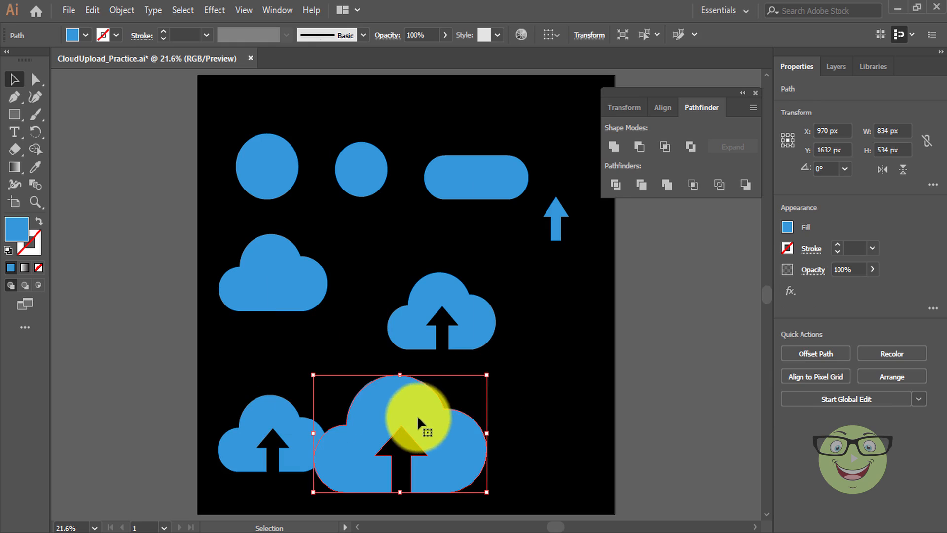
{"action": "mouse_move", "coordinate": [416, 415]}
{"action": "left_mouse_down"}
{"action": "mouse_move", "coordinate": [558, 404]}
{"action": "mouse_move", "coordinate": [534, 413]}
{"action": "mouse_move", "coordinate": [410, 405]}
{"action": "mouse_move", "coordinate": [408, 416]}
{"action": "left_mouse_up"}
{"action": "left_click_drag", "start_coordinate": [501, 367], "coordinate": [478, 376]}
{"action": "left_click_drag", "start_coordinate": [430, 421], "coordinate": [417, 423]}
{"action": "left_click", "coordinate": [300, 437]}
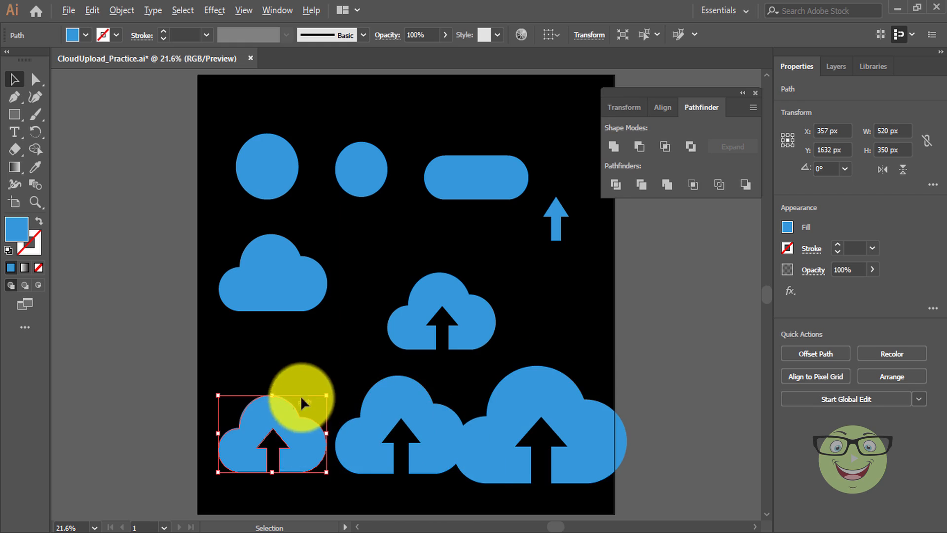
{"action": "left_click_drag", "start_coordinate": [327, 395], "coordinate": [311, 403]}
Arrange the small, medium and large clouds in a row along the artboard's bottom.
{"action": "left_click_drag", "start_coordinate": [258, 422], "coordinate": [241, 422]}
{"action": "left_click_drag", "start_coordinate": [373, 431], "coordinate": [346, 430]}
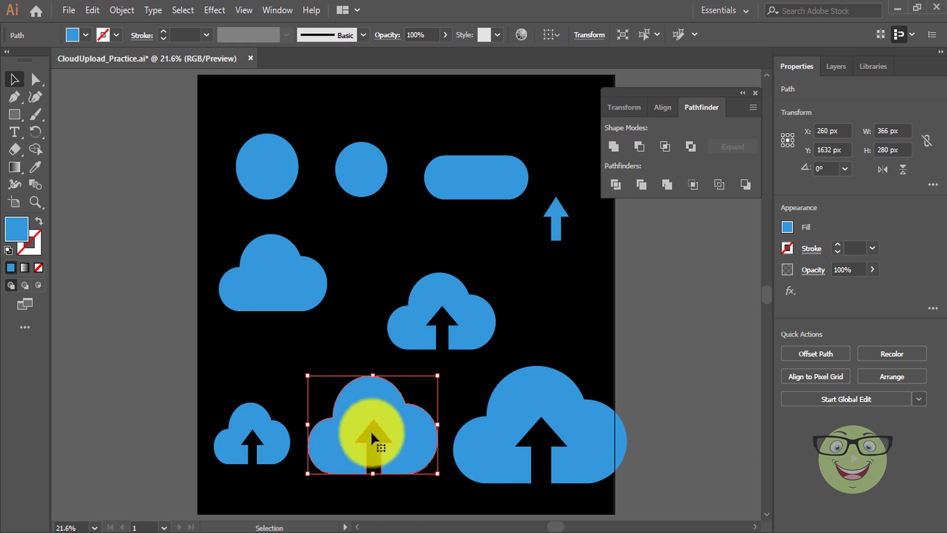
{"action": "left_click_drag", "start_coordinate": [490, 430], "coordinate": [481, 428]}
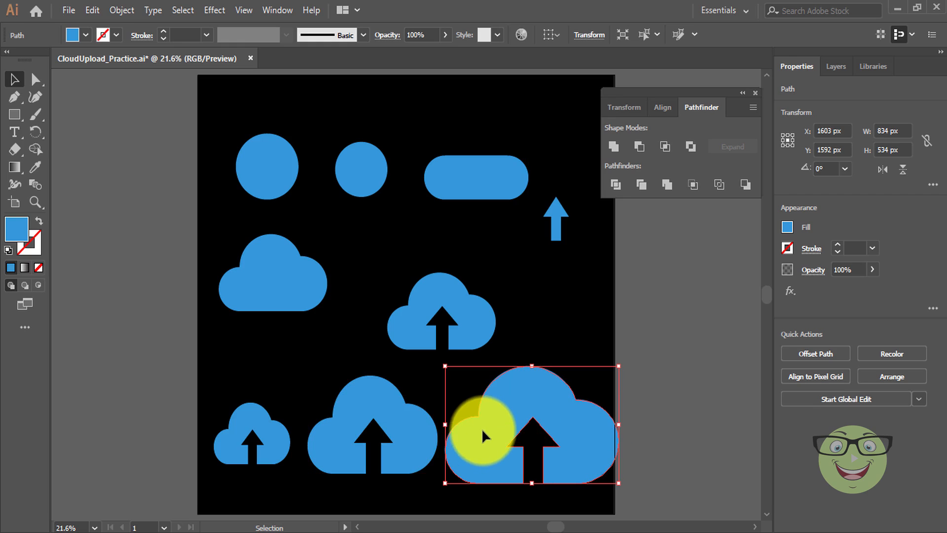
{"action": "left_click_drag", "start_coordinate": [392, 431], "coordinate": [384, 432]}
{"action": "left_click_drag", "start_coordinate": [529, 442], "coordinate": [495, 419]}
{"action": "left_click", "coordinate": [653, 315]}
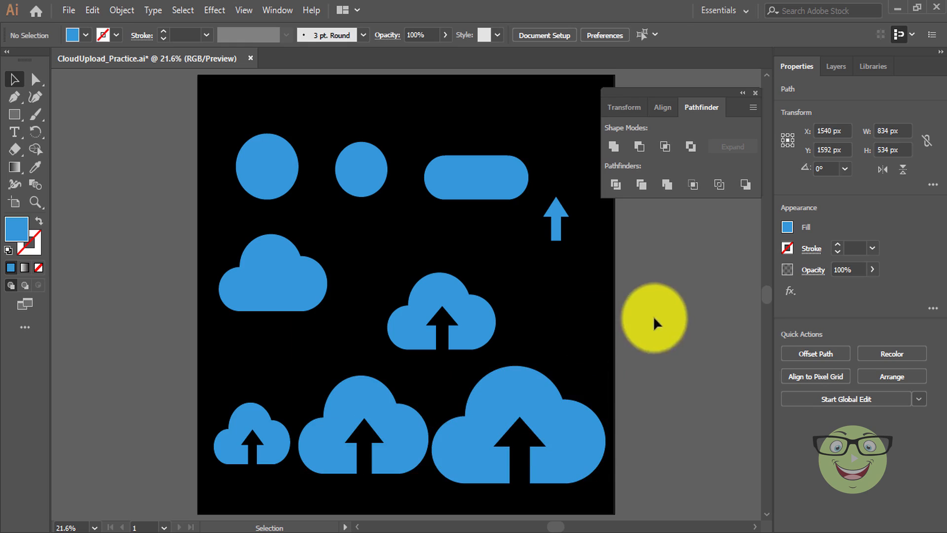
{"action": "scroll", "coordinate": [682, 306], "scroll_direction": "down", "scroll_amount": 2}
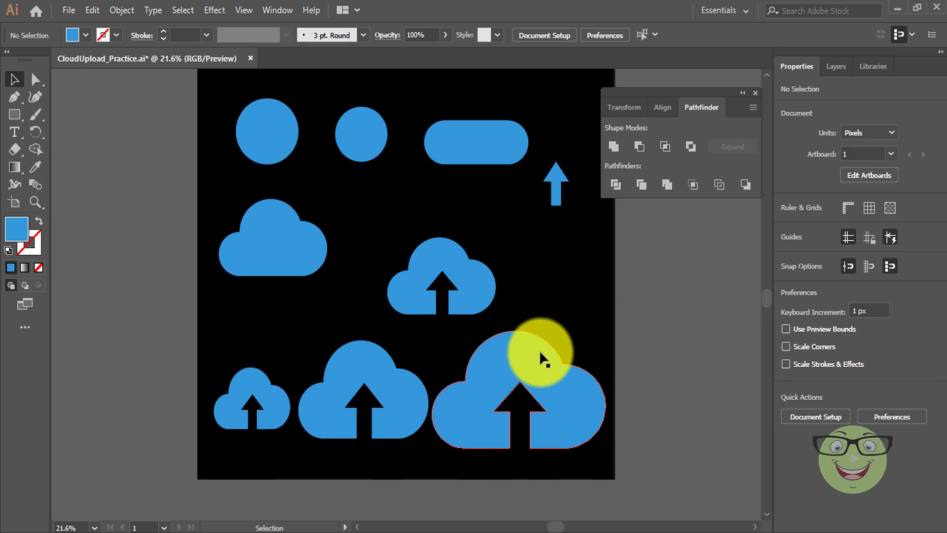
{"action": "left_click_drag", "start_coordinate": [540, 351], "coordinate": [542, 336]}
{"action": "left_click", "coordinate": [755, 93]}
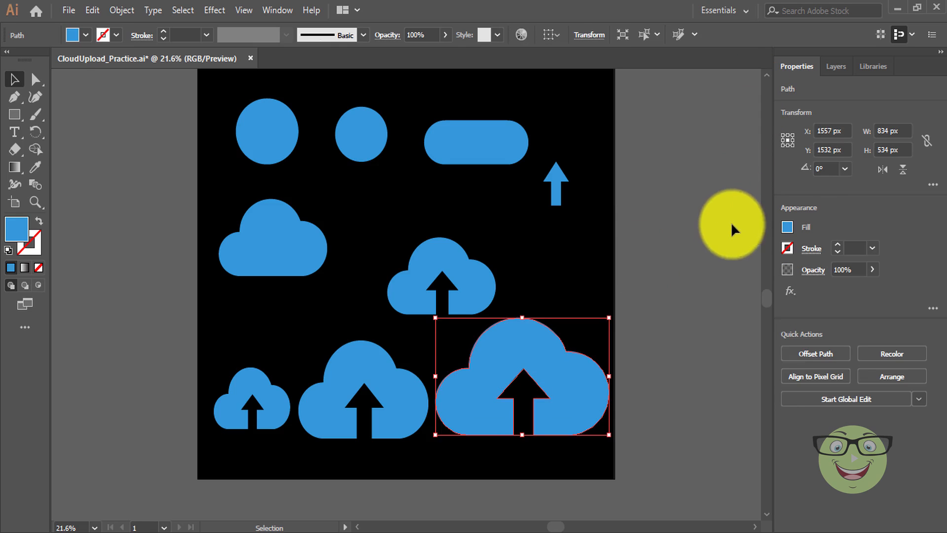